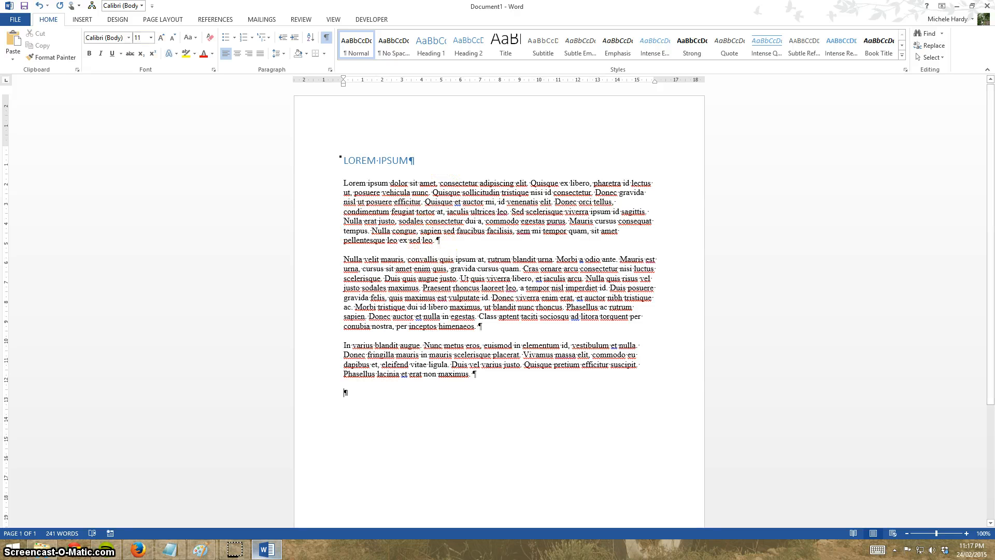
Step: Search Bing Image Search for online pictures of "dog shaming" to insert below the last paragraph
{"action": "left_click", "coordinate": [83, 20]}
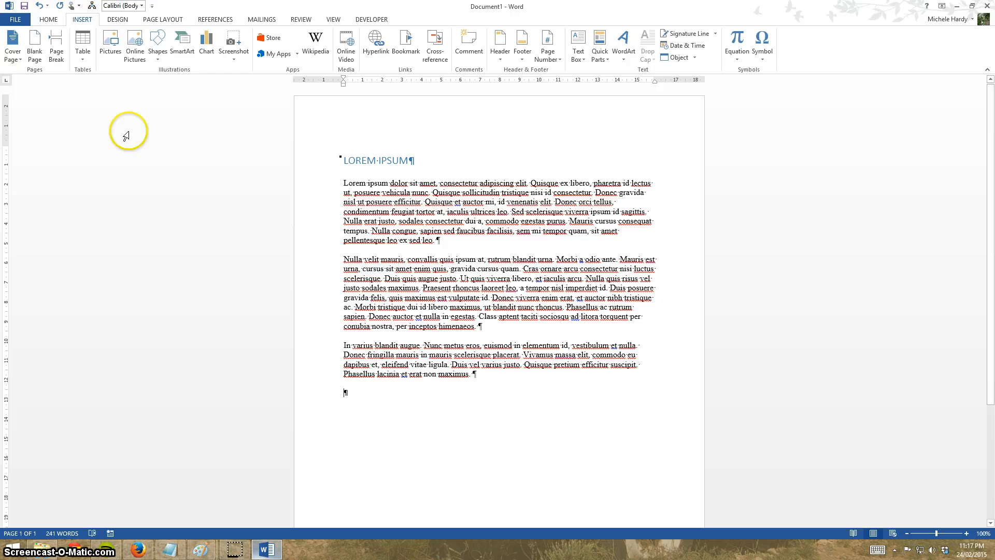
{"action": "left_click", "coordinate": [136, 48]}
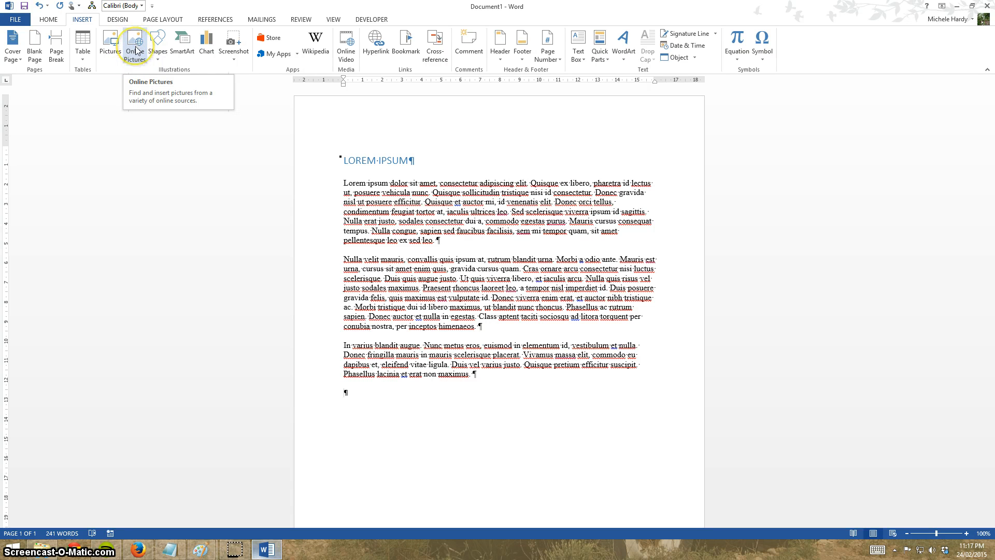
{"action": "left_click", "coordinate": [136, 47]}
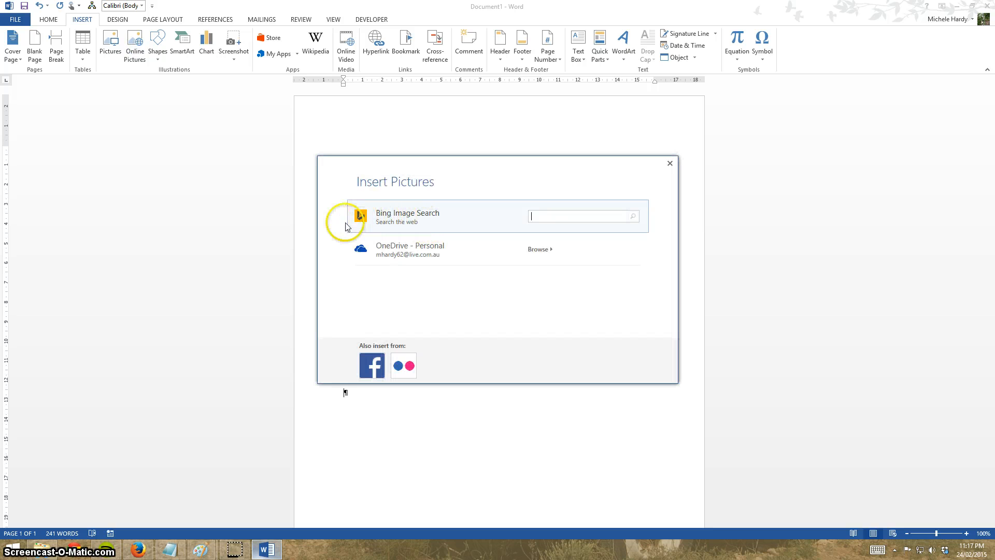
{"action": "left_click", "coordinate": [549, 211]}
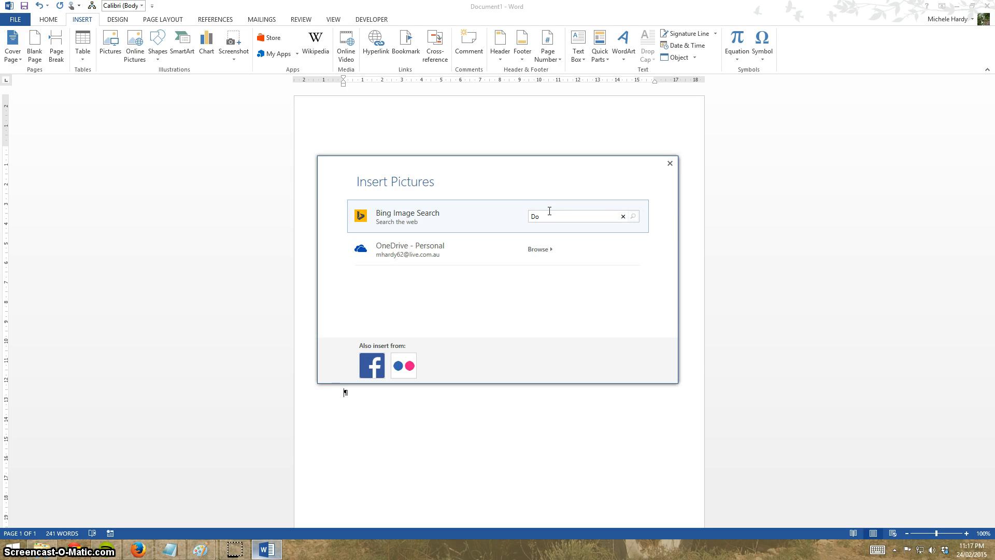
{"action": "type", "text": "dog shaming"}
{"action": "left_click", "coordinate": [632, 216]}
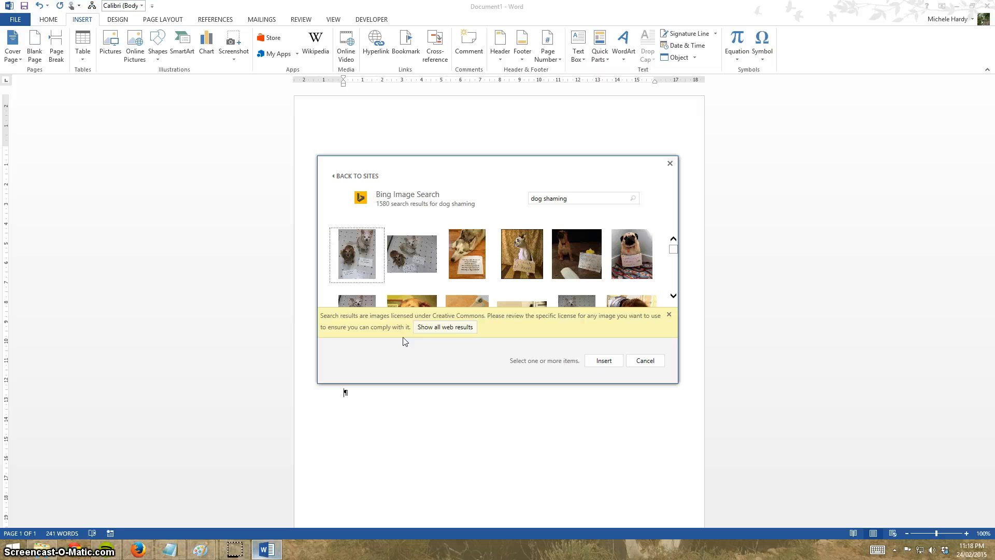
Step: Dismiss the Creative Commons notice and insert the picture of the white dog lying on carpet behind a handwritten note
{"action": "left_click", "coordinate": [442, 328]}
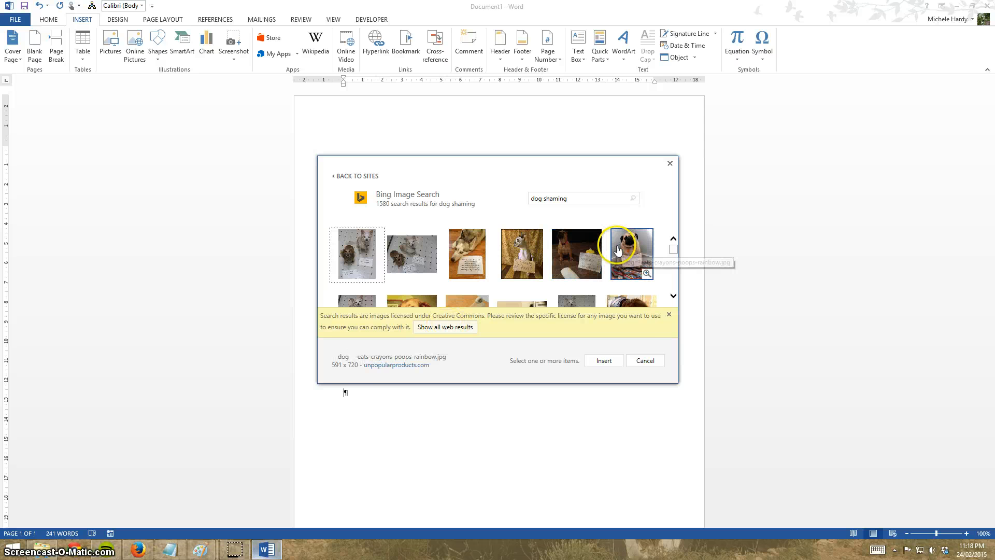
{"action": "left_click", "coordinate": [669, 315]}
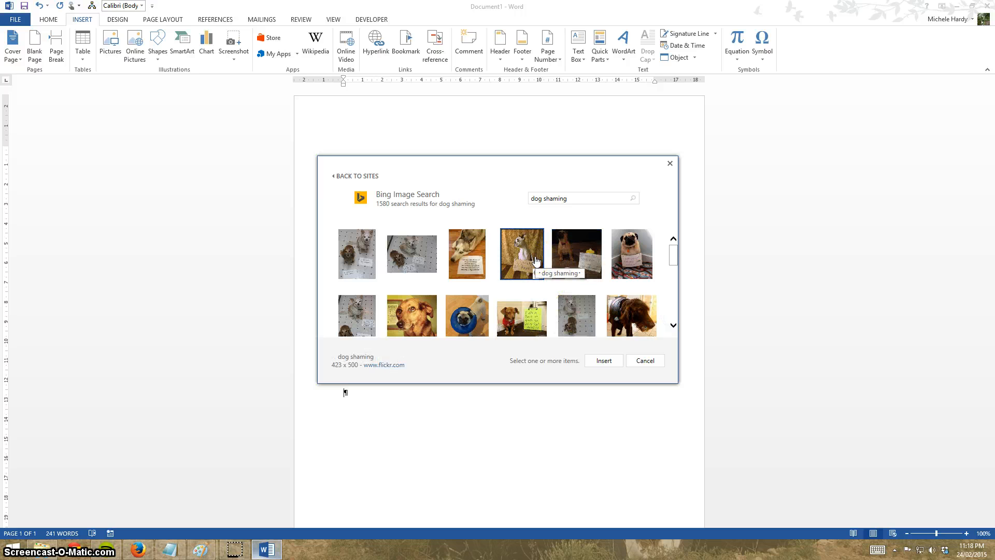
{"action": "scroll", "coordinate": [535, 260], "scroll_direction": "down", "scroll_amount": 3}
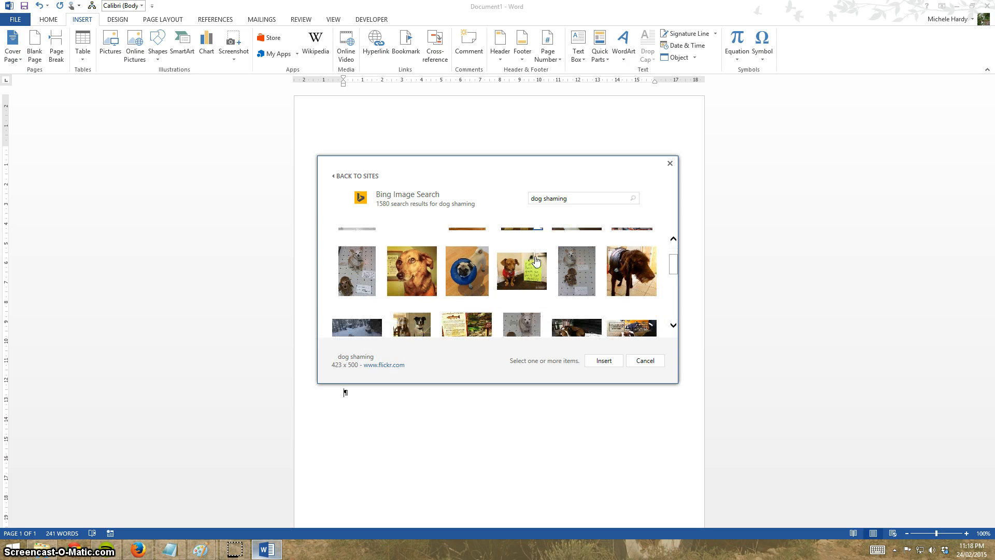
{"action": "scroll", "coordinate": [535, 260], "scroll_direction": "down", "scroll_amount": 2}
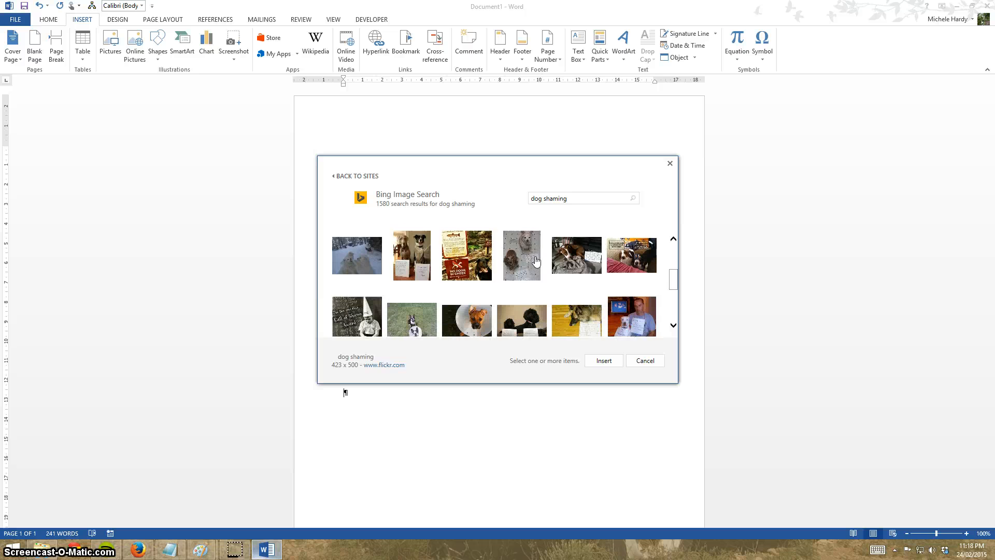
{"action": "scroll", "coordinate": [536, 260], "scroll_direction": "down", "scroll_amount": 2}
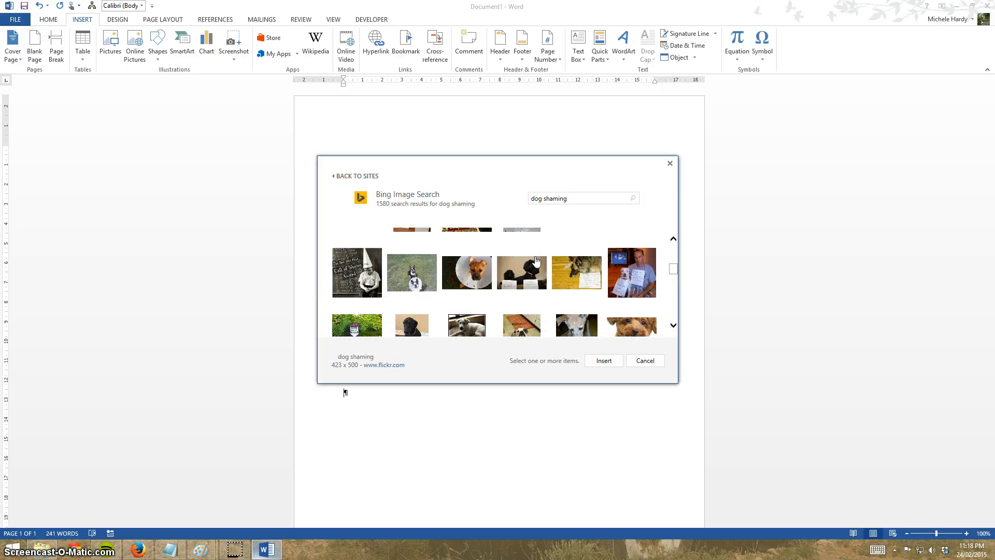
{"action": "scroll", "coordinate": [535, 260], "scroll_direction": "down", "scroll_amount": 2}
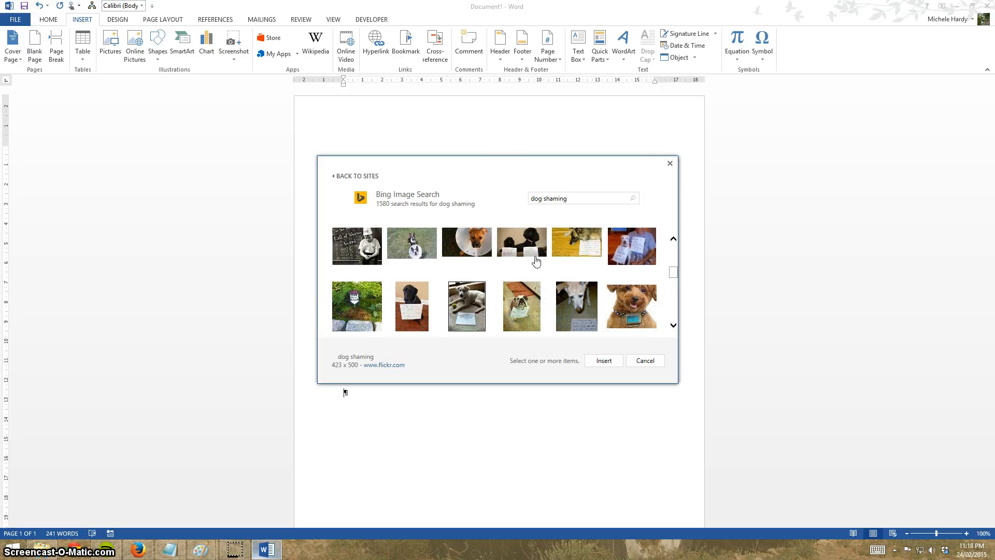
{"action": "scroll", "coordinate": [536, 261], "scroll_direction": "down", "scroll_amount": 1}
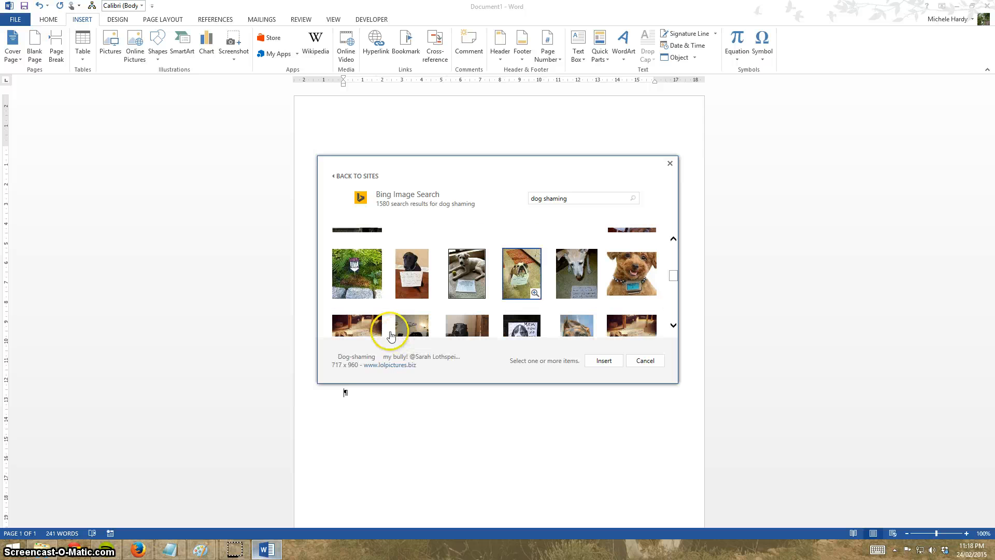
{"action": "left_click", "coordinate": [469, 278]}
{"action": "left_click", "coordinate": [605, 363]}
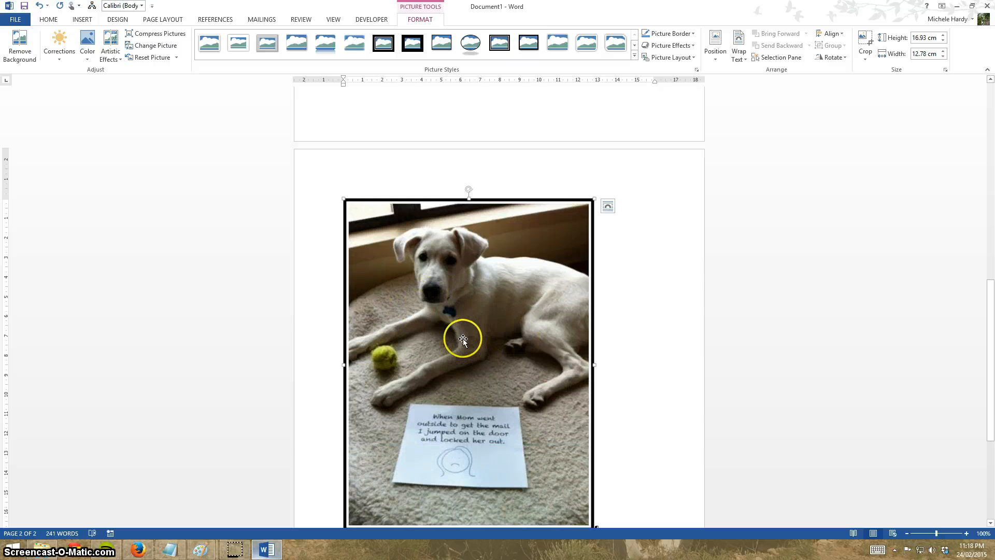
Step: Shrink the dog picture to about 11.04 cm high by 8.33 cm wide and move it into the second paragraph
{"action": "scroll", "coordinate": [462, 338], "scroll_direction": "up", "scroll_amount": 3}
{"action": "scroll", "coordinate": [462, 338], "scroll_direction": "up", "scroll_amount": 7}
{"action": "scroll", "coordinate": [461, 338], "scroll_direction": "down", "scroll_amount": 6}
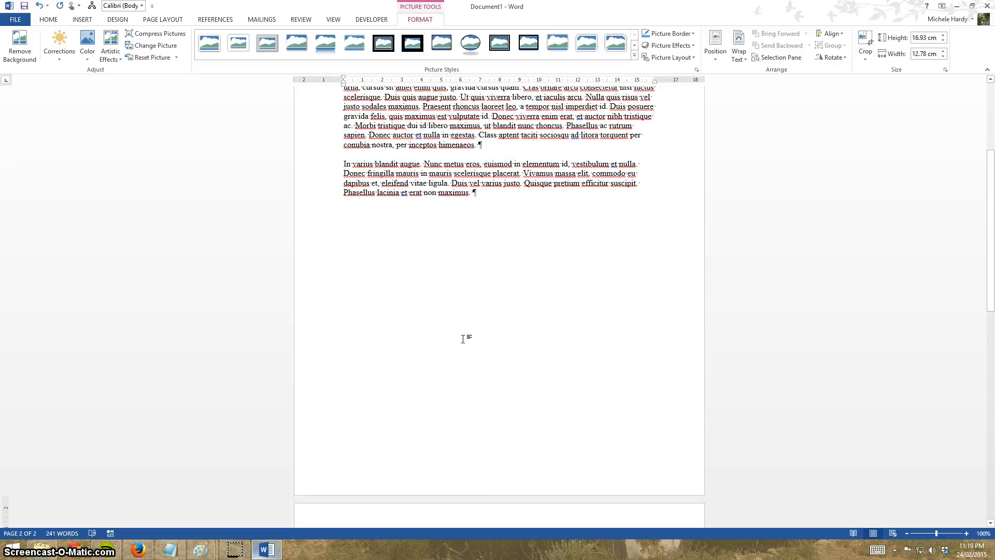
{"action": "scroll", "coordinate": [464, 338], "scroll_direction": "down", "scroll_amount": 7}
{"action": "left_click", "coordinate": [446, 304]}
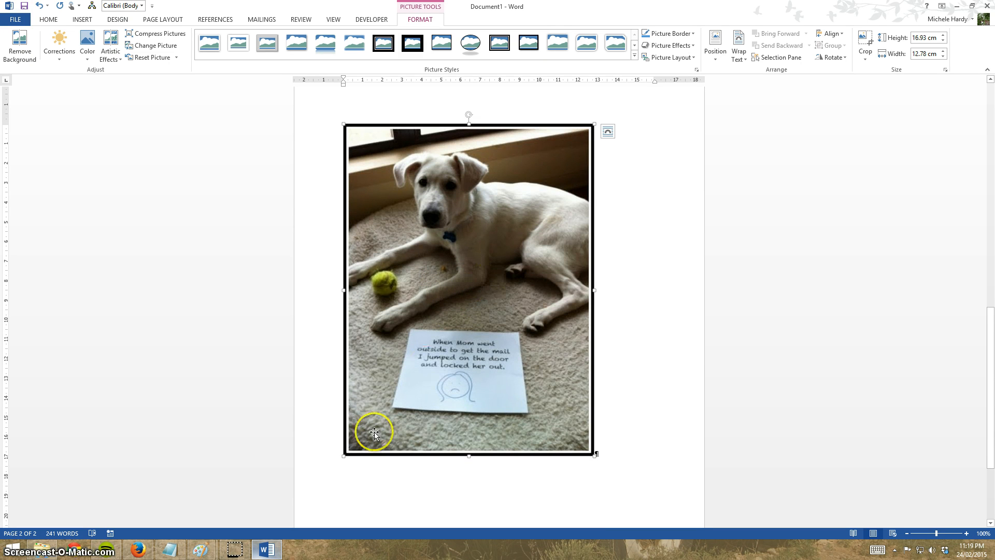
{"action": "left_click_drag", "start_coordinate": [344, 455], "coordinate": [465, 182]}
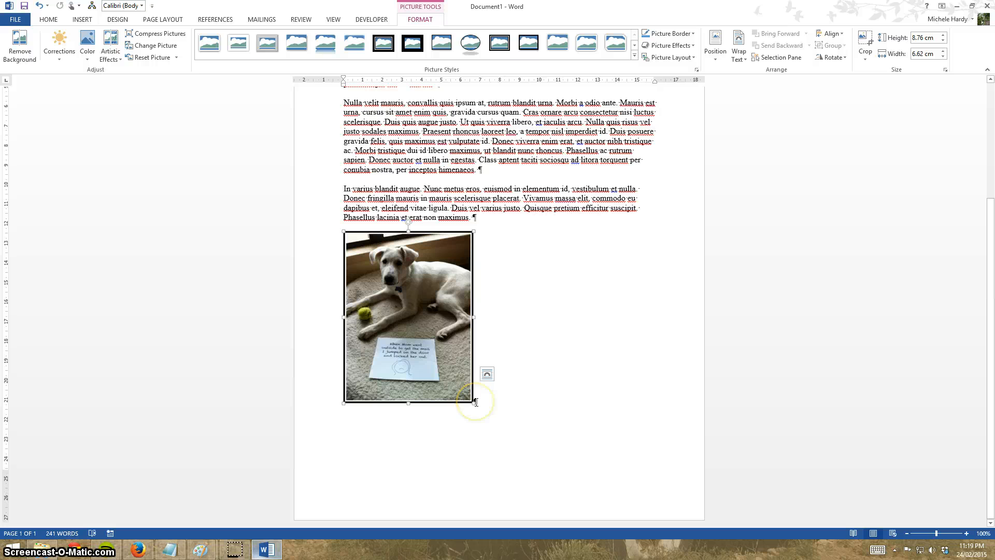
{"action": "left_click_drag", "start_coordinate": [473, 401], "coordinate": [507, 445]}
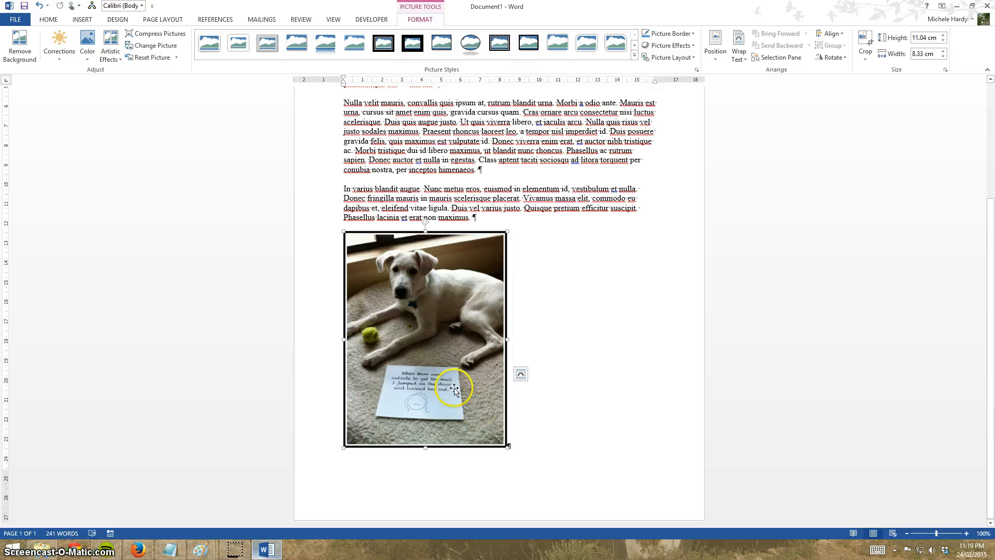
{"action": "left_click_drag", "start_coordinate": [418, 299], "coordinate": [442, 169]}
{"action": "left_click_drag", "start_coordinate": [483, 202], "coordinate": [431, 162]}
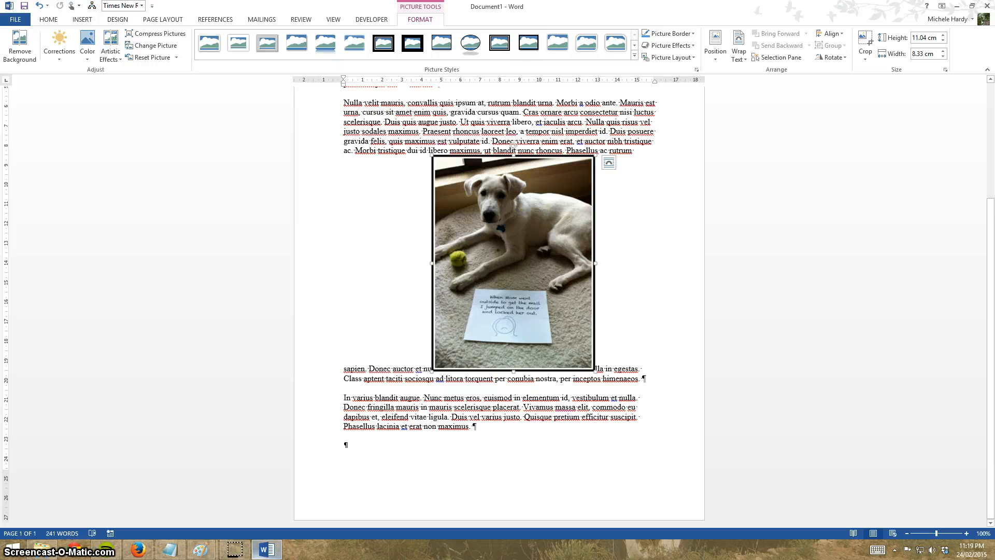
Step: Set the dog picture's text wrapping to Square
{"action": "left_click", "coordinate": [609, 163]}
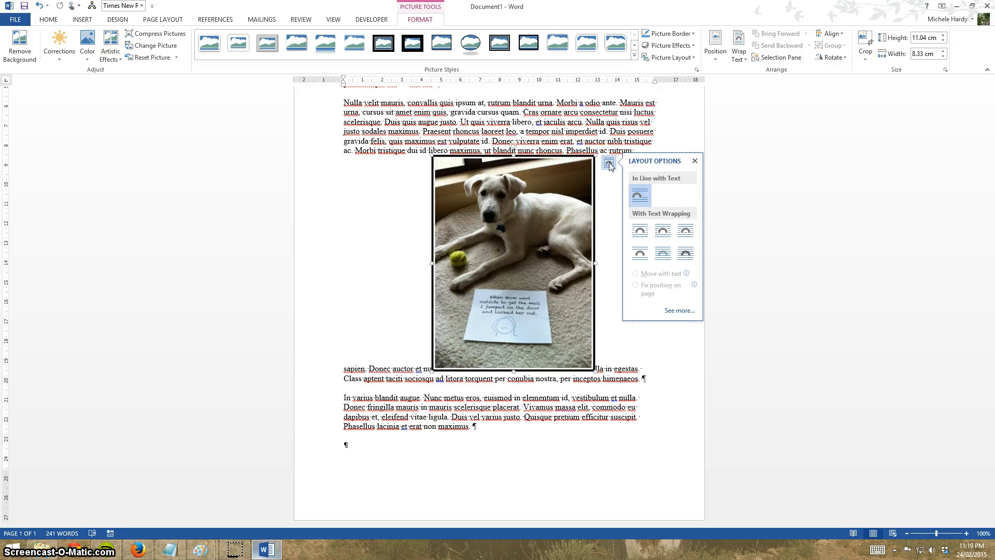
{"action": "left_click", "coordinate": [639, 233]}
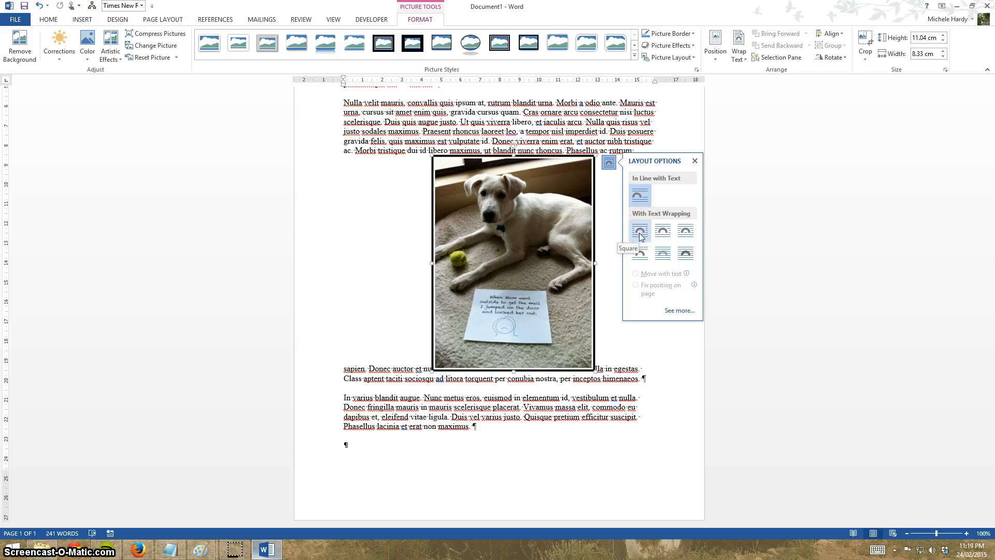
{"action": "left_click", "coordinate": [662, 232]}
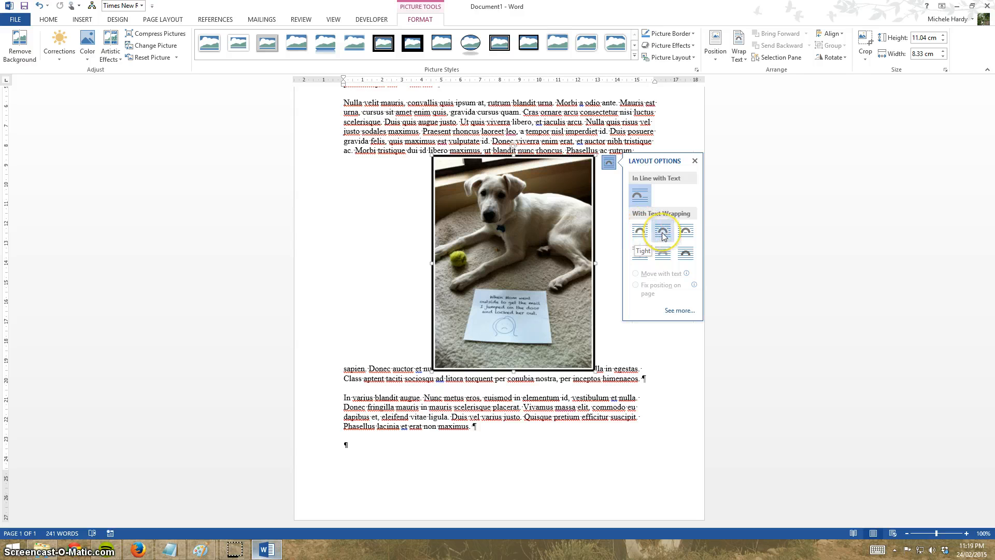
{"action": "left_click", "coordinate": [687, 233]}
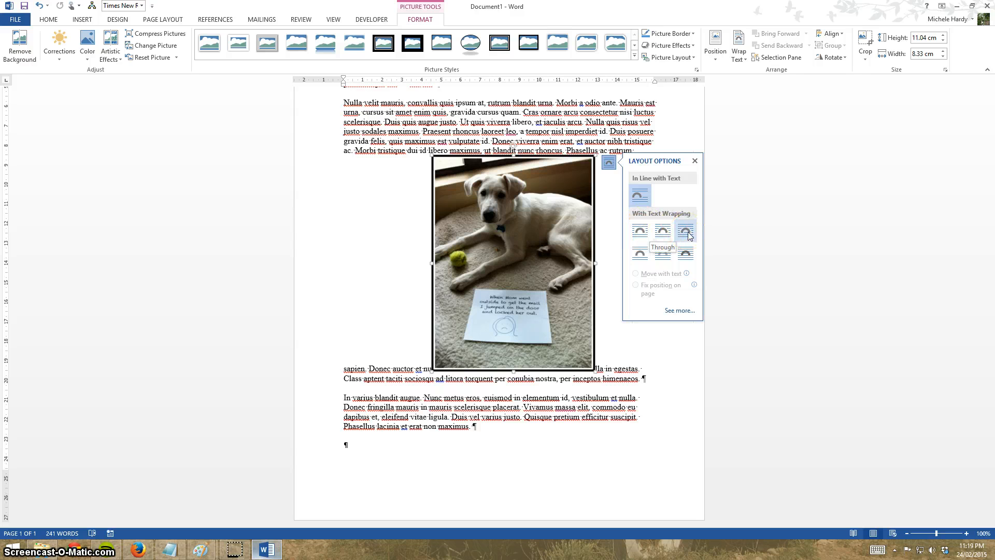
{"action": "left_click", "coordinate": [687, 253]}
{"action": "left_click", "coordinate": [638, 232]}
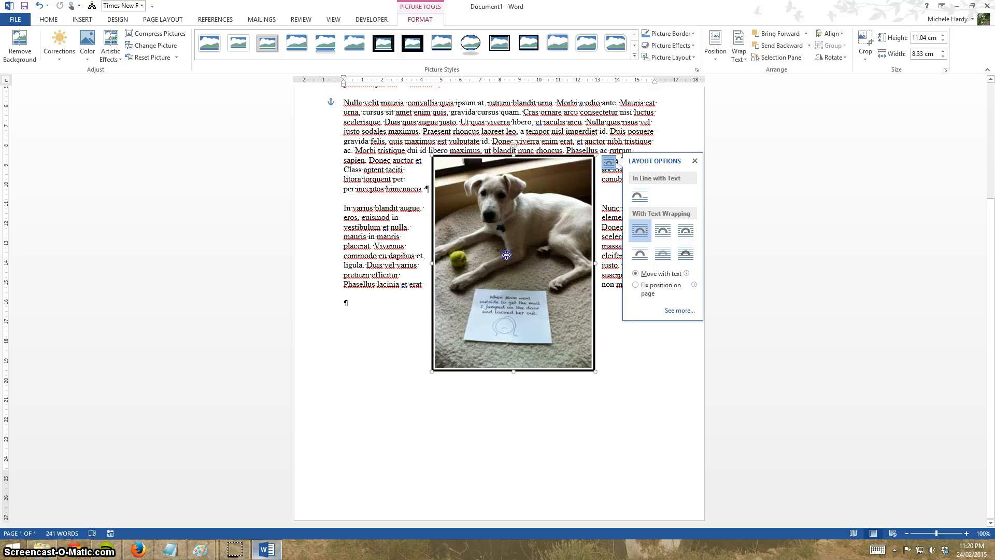
Step: Move the picture up across the first and second paragraphs and reduce it to about 10.19 cm by 7.69 cm
{"action": "left_click_drag", "start_coordinate": [506, 254], "coordinate": [504, 202]}
{"action": "scroll", "coordinate": [450, 325], "scroll_direction": "up", "scroll_amount": 1}
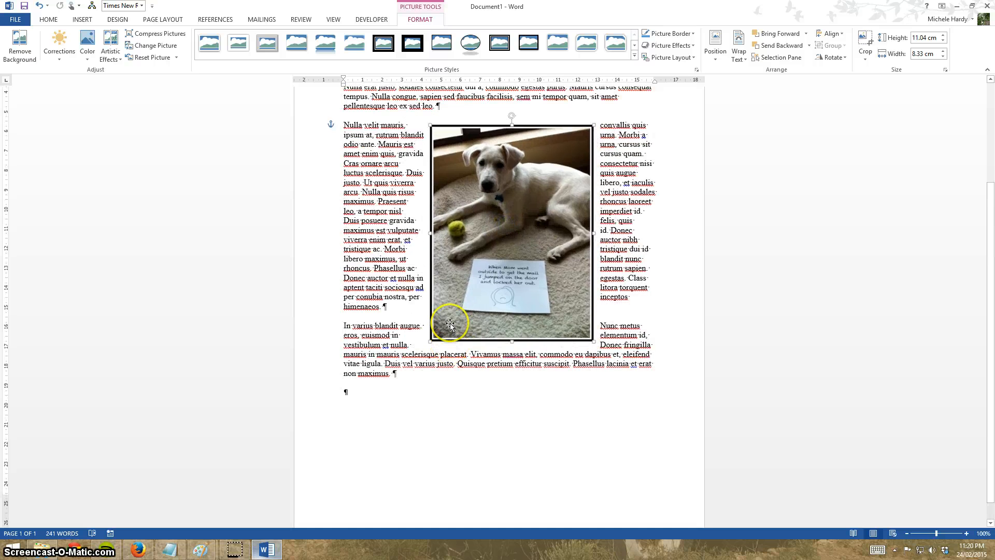
{"action": "left_click_drag", "start_coordinate": [517, 280], "coordinate": [480, 240]}
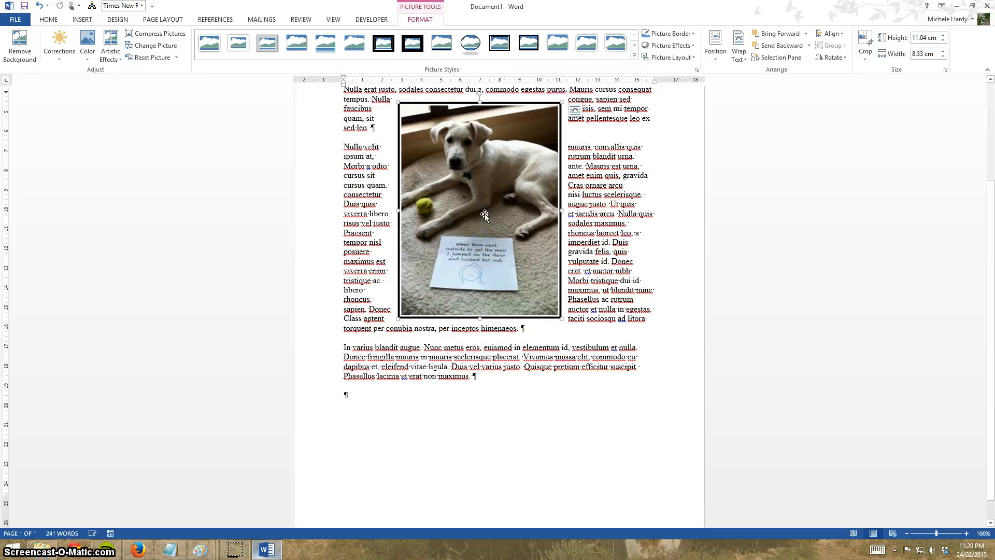
{"action": "left_click_drag", "start_coordinate": [399, 317], "coordinate": [410, 301]}
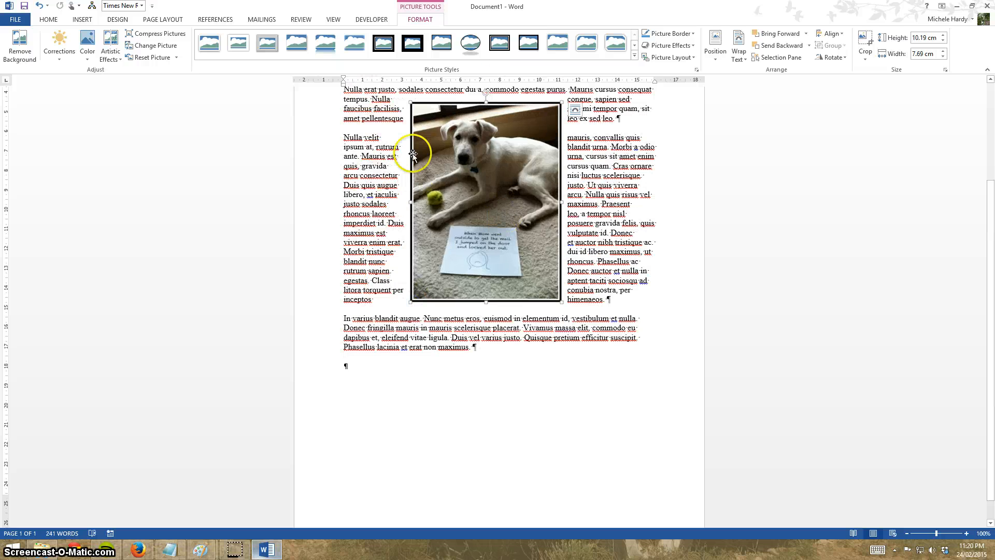
{"action": "right_click", "coordinate": [484, 171]}
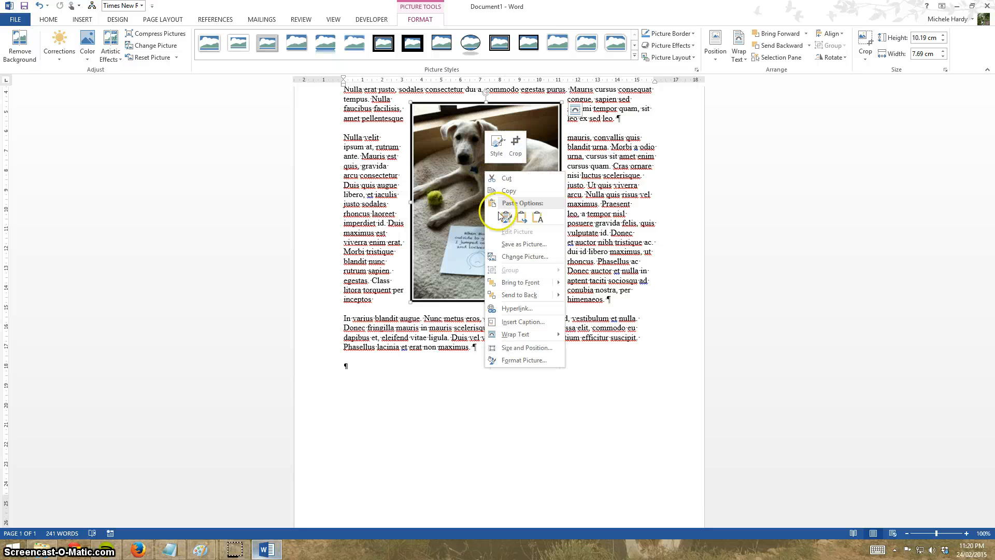
{"action": "mouse_move", "coordinate": [509, 332]}
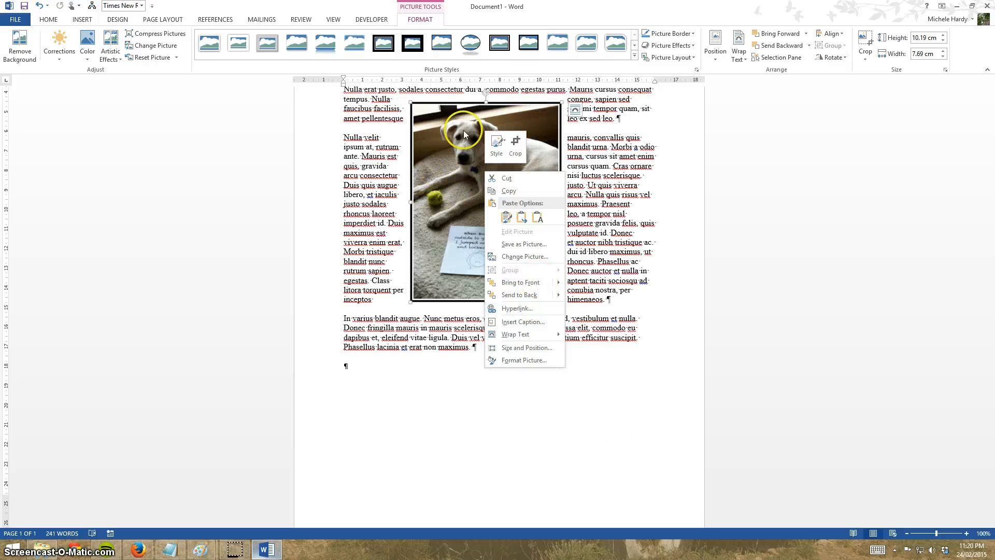
{"action": "left_click", "coordinate": [626, 172]}
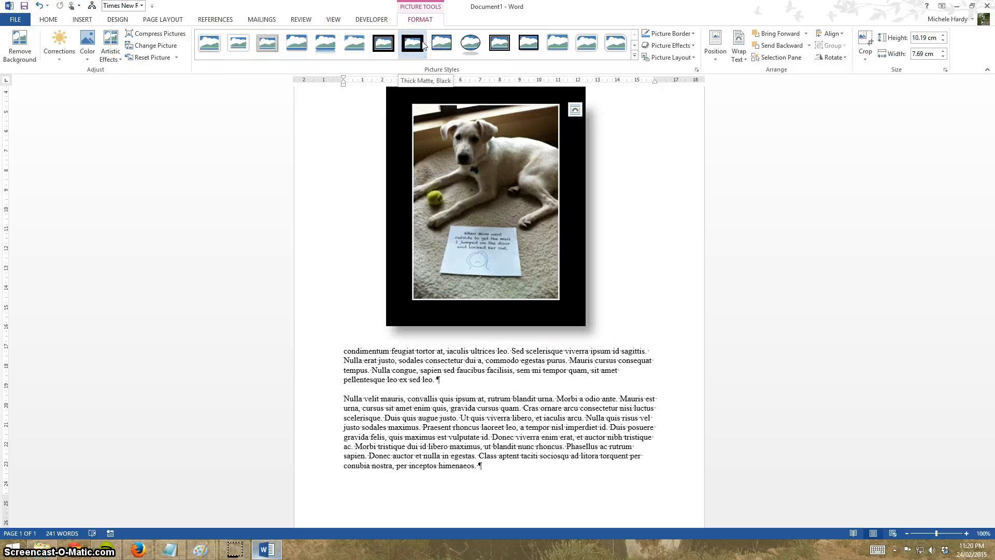
Step: Preview several picture styles, apply Rotated, White to the dog picture, and deselect it
{"action": "left_click", "coordinate": [441, 42]}
{"action": "left_click", "coordinate": [469, 45]}
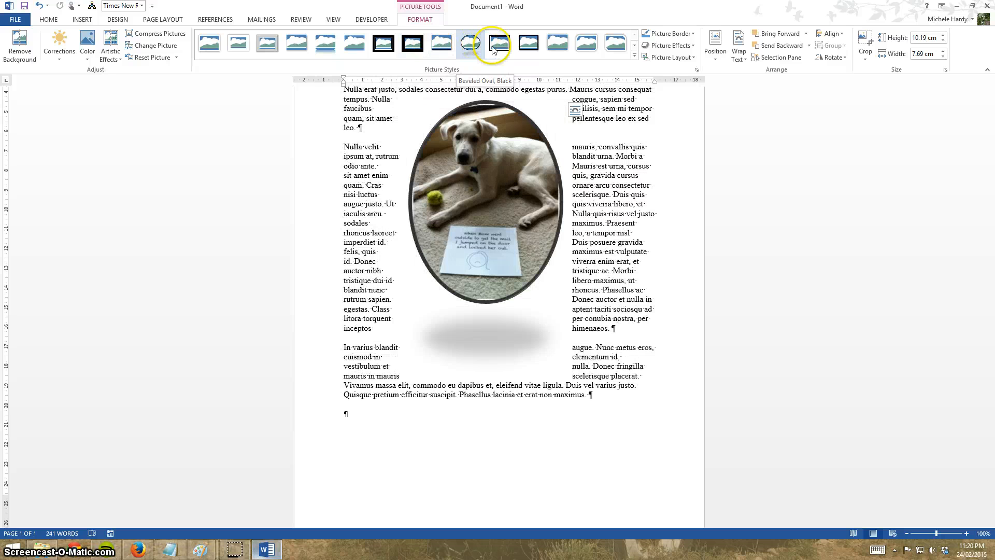
{"action": "left_click", "coordinate": [550, 45]}
{"action": "left_click", "coordinate": [573, 44]}
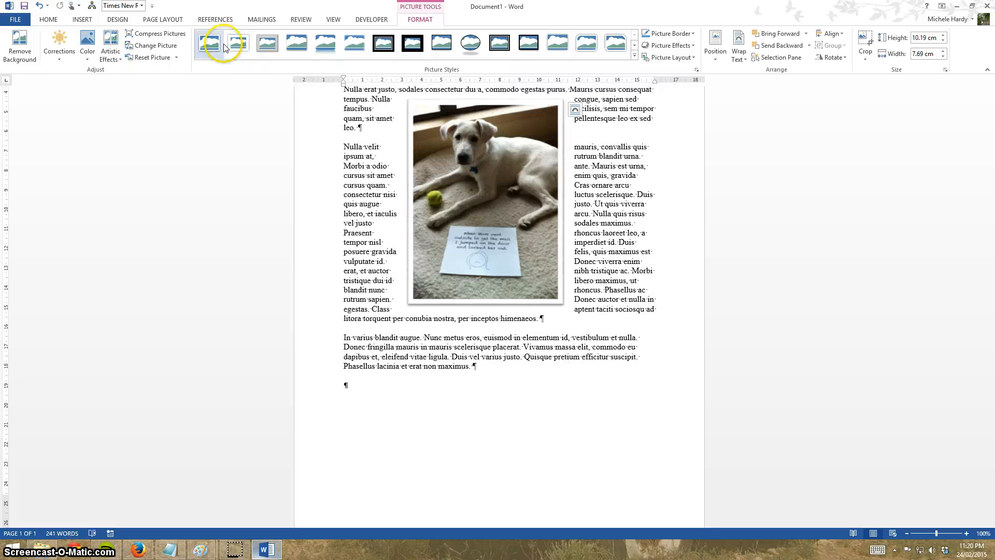
{"action": "left_click", "coordinate": [633, 56]}
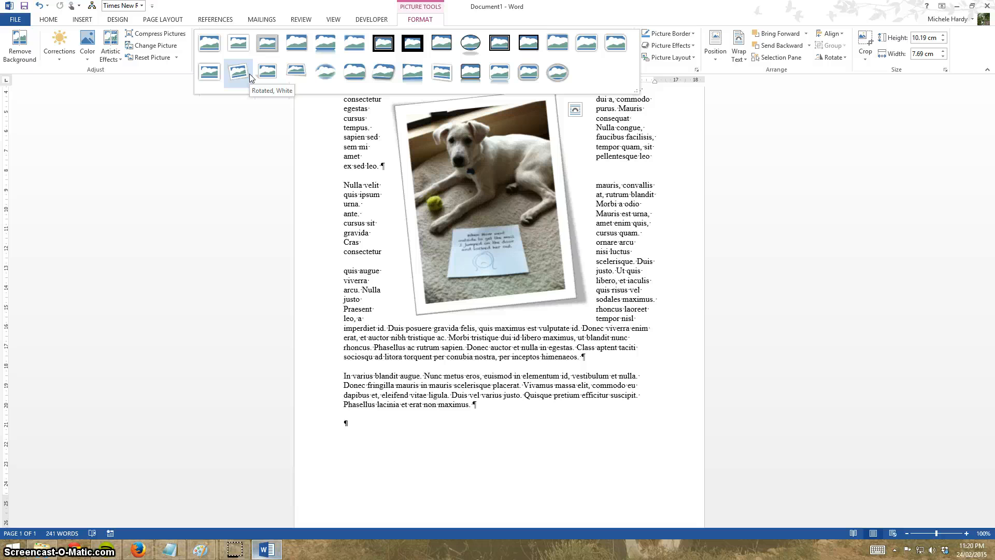
{"action": "left_click", "coordinate": [247, 73]}
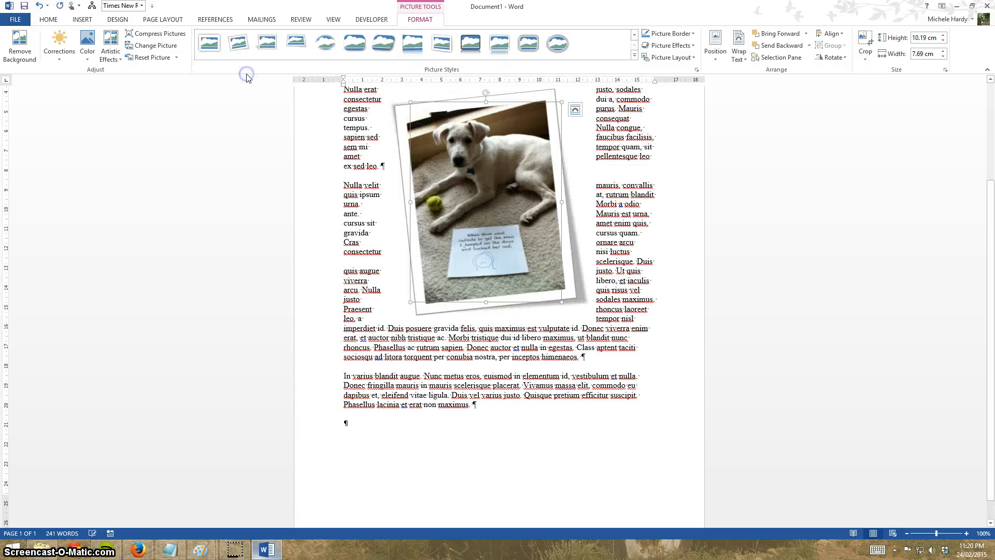
{"action": "left_click", "coordinate": [243, 137]}
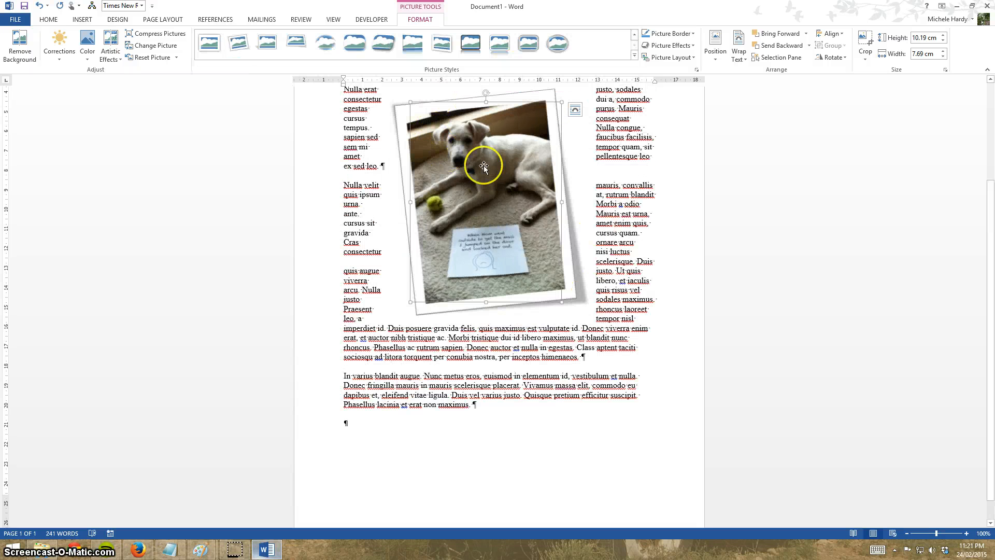
{"action": "left_click", "coordinate": [403, 385]}
{"action": "scroll", "coordinate": [574, 366], "scroll_direction": "up", "scroll_amount": 2}
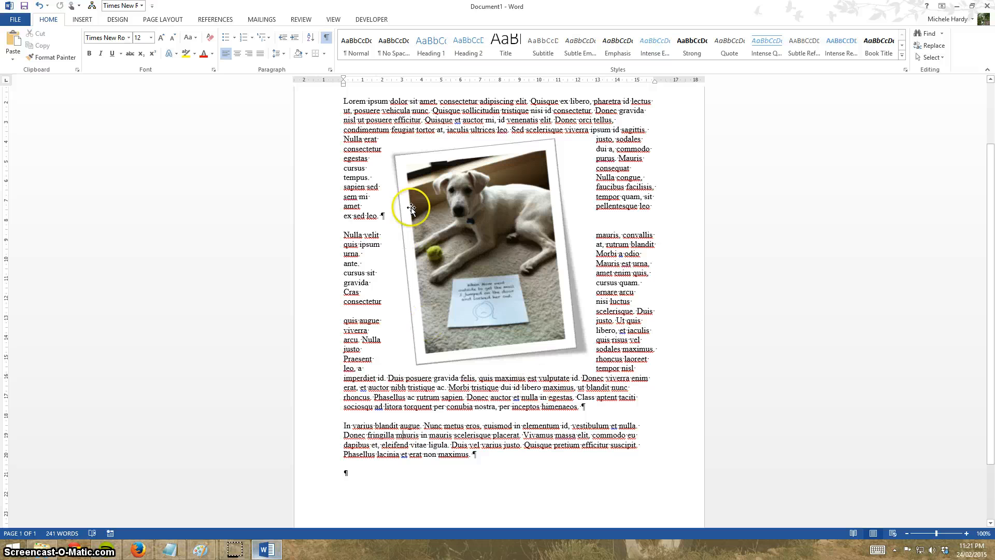
Step: Reduce the dog picture to about 7.57 cm high by 5.71 cm wide and move it up across the first and second paragraphs
{"action": "left_click", "coordinate": [478, 235]}
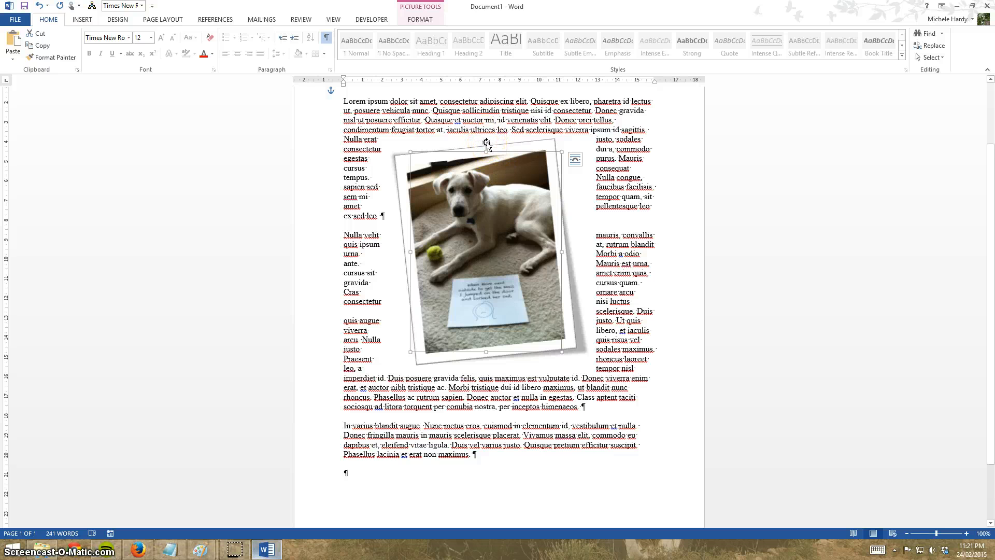
{"action": "left_click_drag", "start_coordinate": [487, 142], "coordinate": [484, 190]}
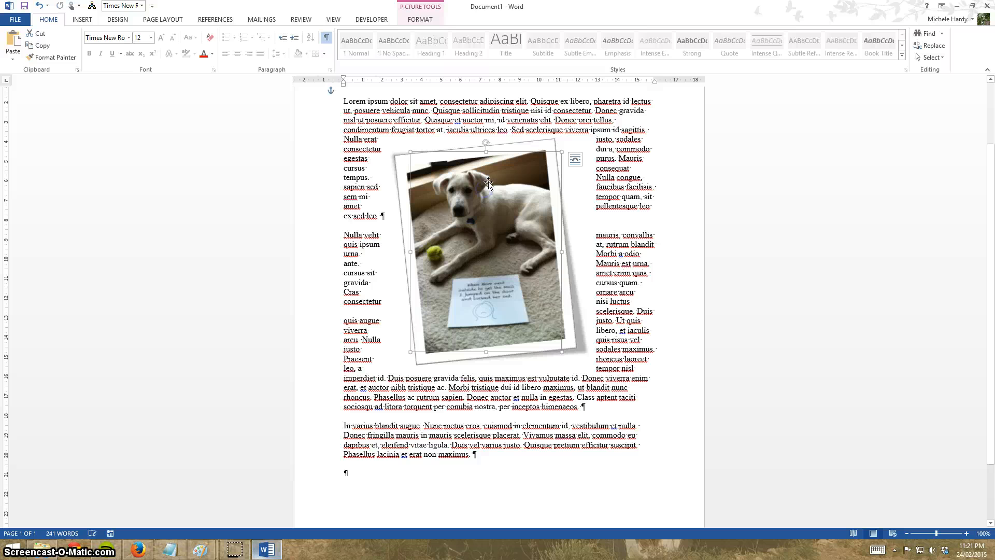
{"action": "left_click_drag", "start_coordinate": [562, 150], "coordinate": [514, 203]}
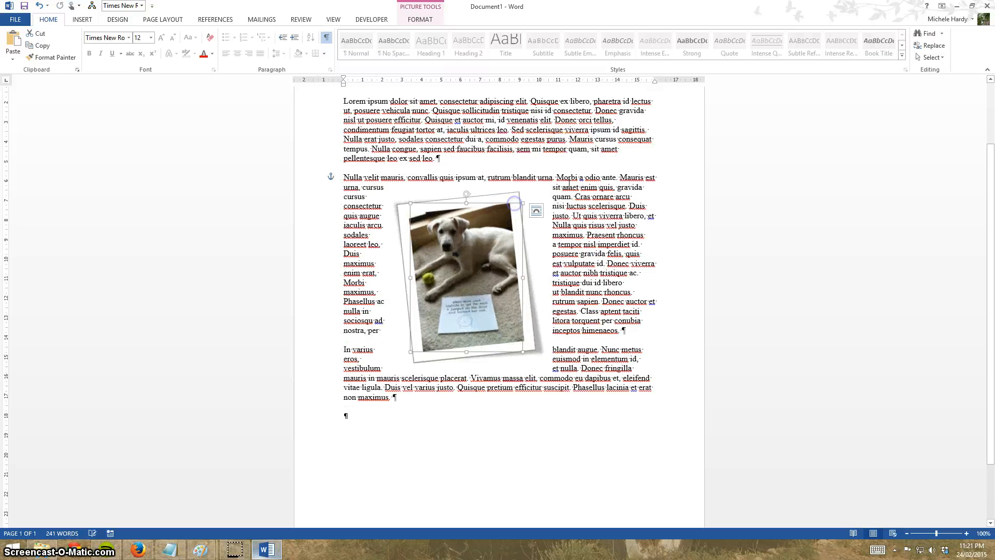
{"action": "left_click_drag", "start_coordinate": [488, 256], "coordinate": [499, 211]}
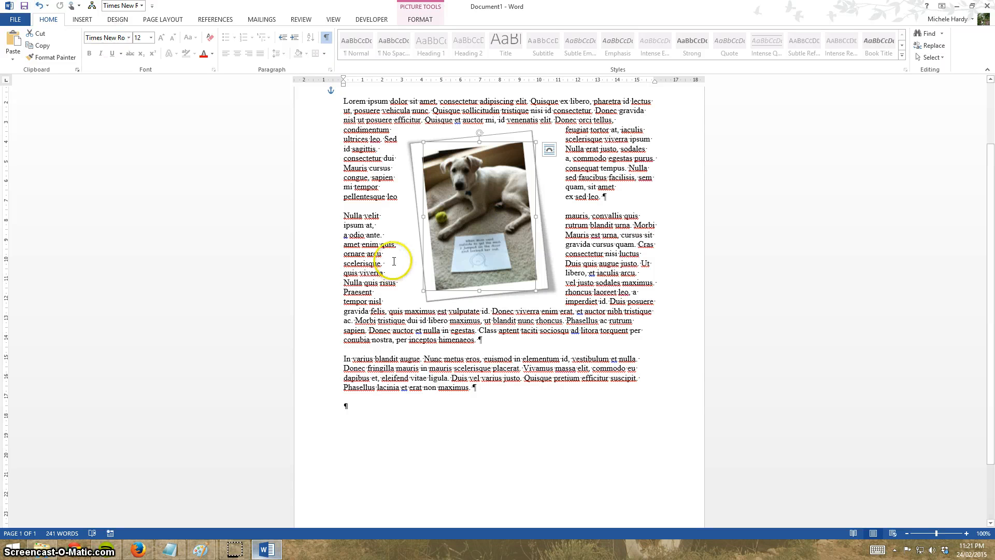
Step: Look over the sharpness, brightness and contrast corrections offered for the dog picture without applying one
{"action": "left_click", "coordinate": [426, 21]}
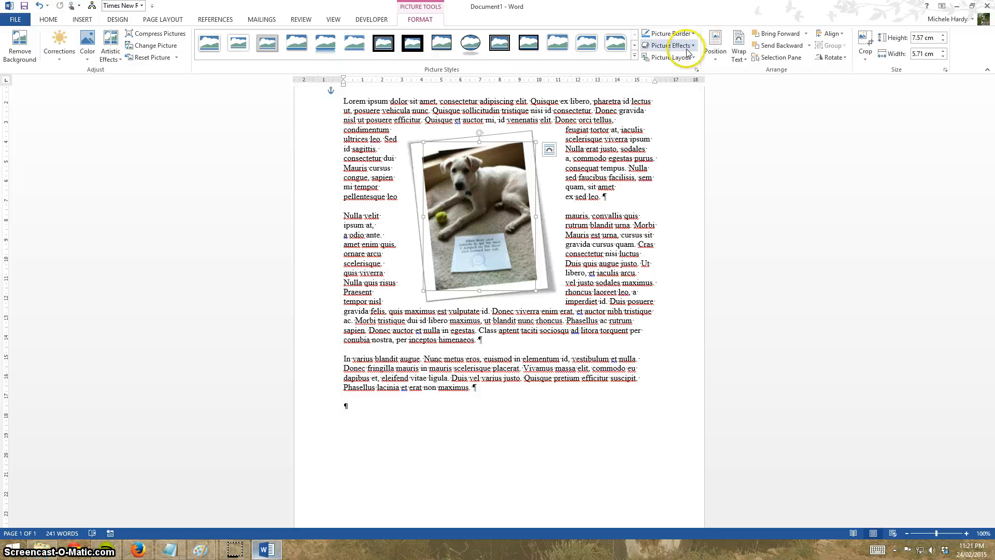
{"action": "left_click", "coordinate": [57, 62]}
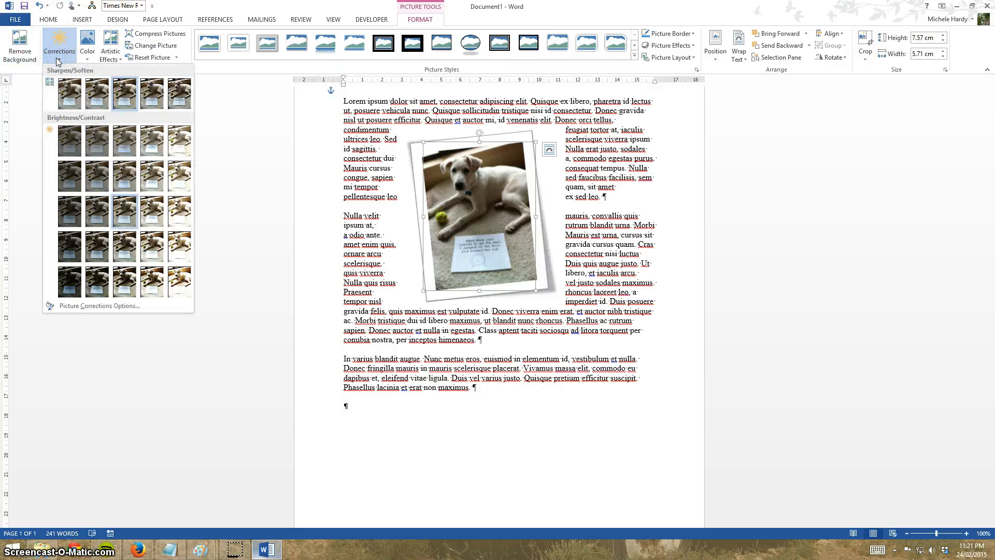
{"action": "left_click", "coordinate": [56, 58]}
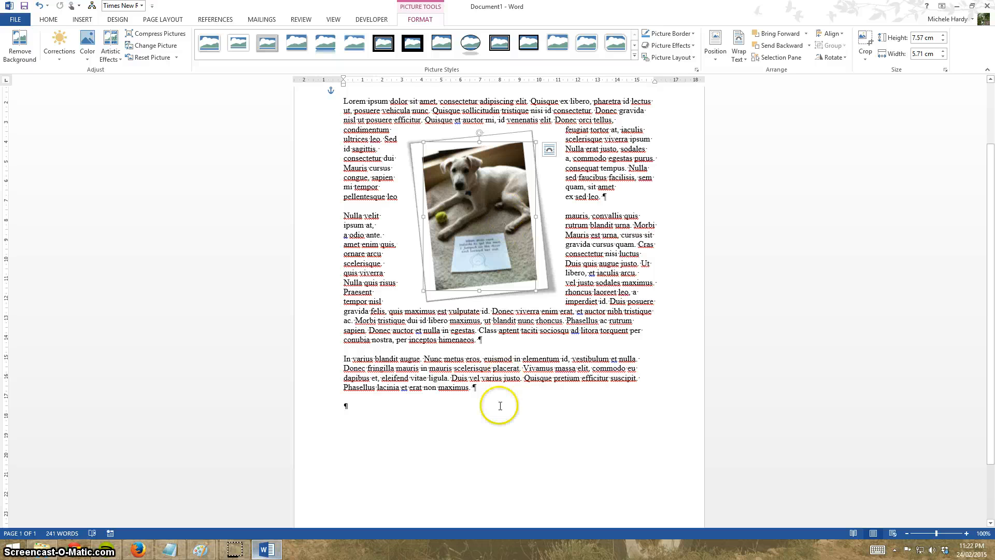
Step: Start a SmartArt graphic at the empty last paragraph and preview the Segmented Pyramid, Grouped List, Vertical Equation and Converging Radial layouts
{"action": "left_click", "coordinate": [366, 405]}
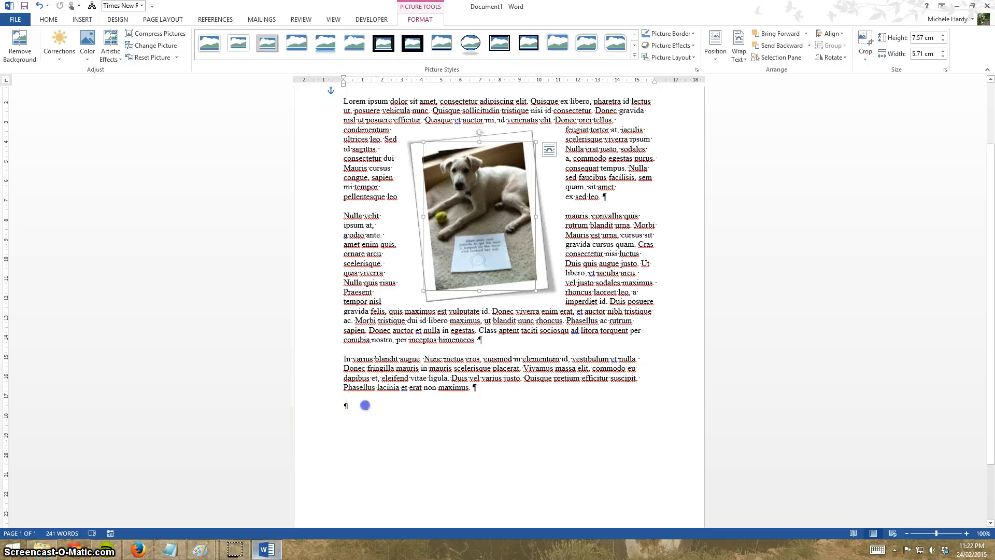
{"action": "left_click", "coordinate": [83, 20]}
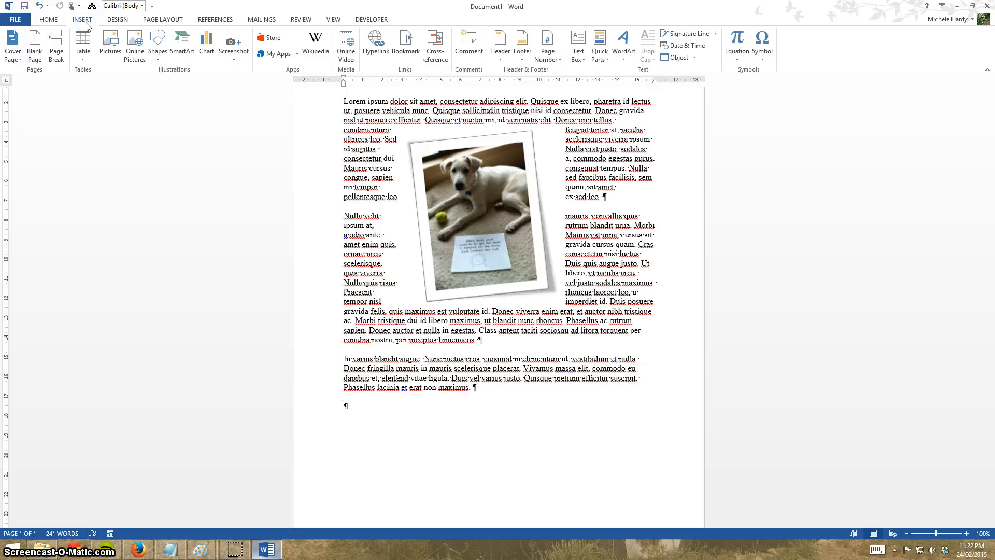
{"action": "left_click", "coordinate": [184, 48]}
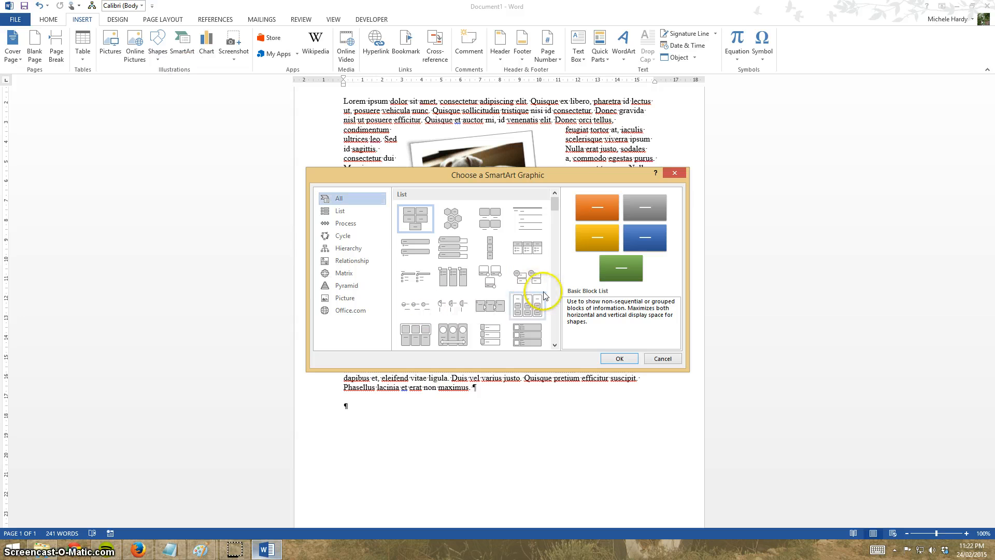
{"action": "left_click_drag", "start_coordinate": [556, 207], "coordinate": [570, 300]}
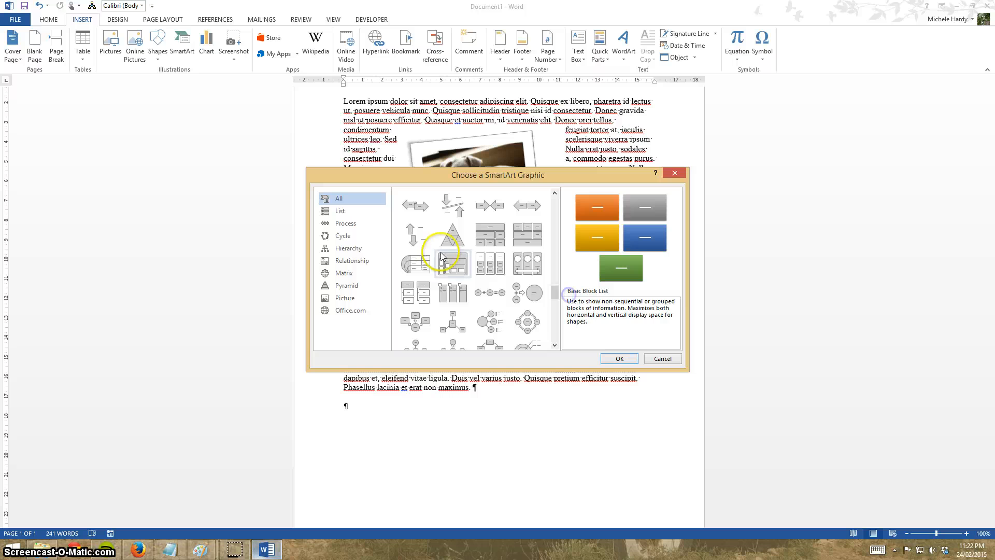
{"action": "left_click", "coordinate": [444, 238]}
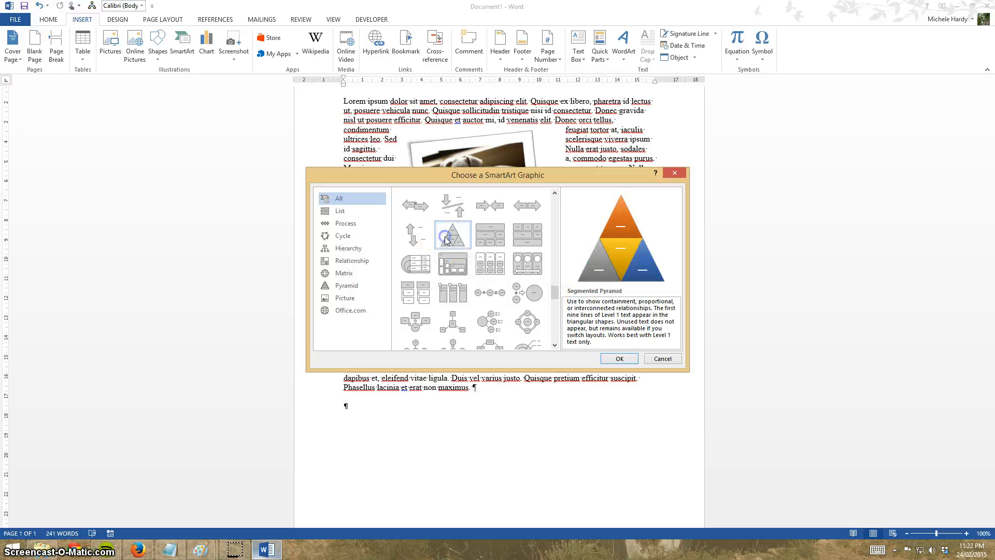
{"action": "left_click", "coordinate": [490, 270]}
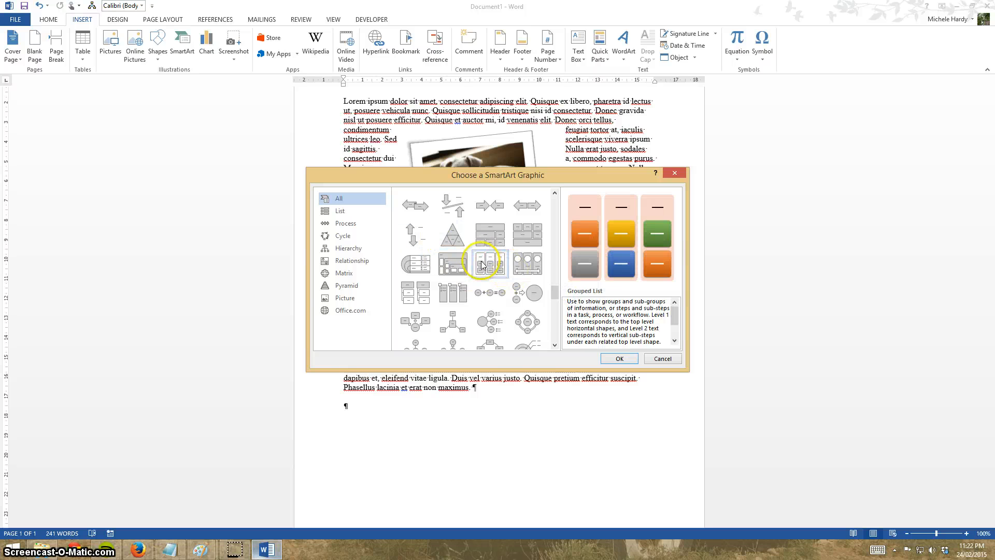
{"action": "left_click", "coordinate": [538, 294]}
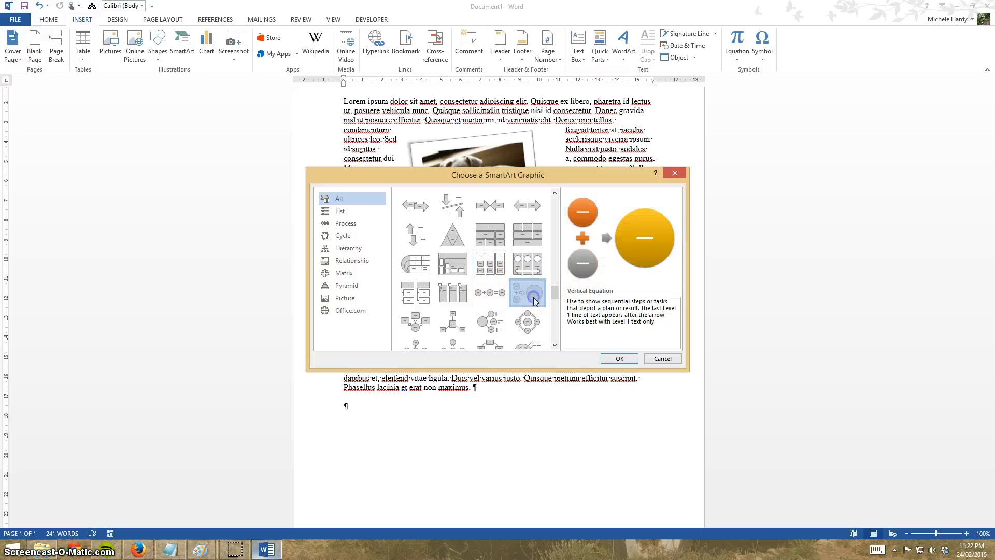
{"action": "left_click", "coordinate": [409, 321]}
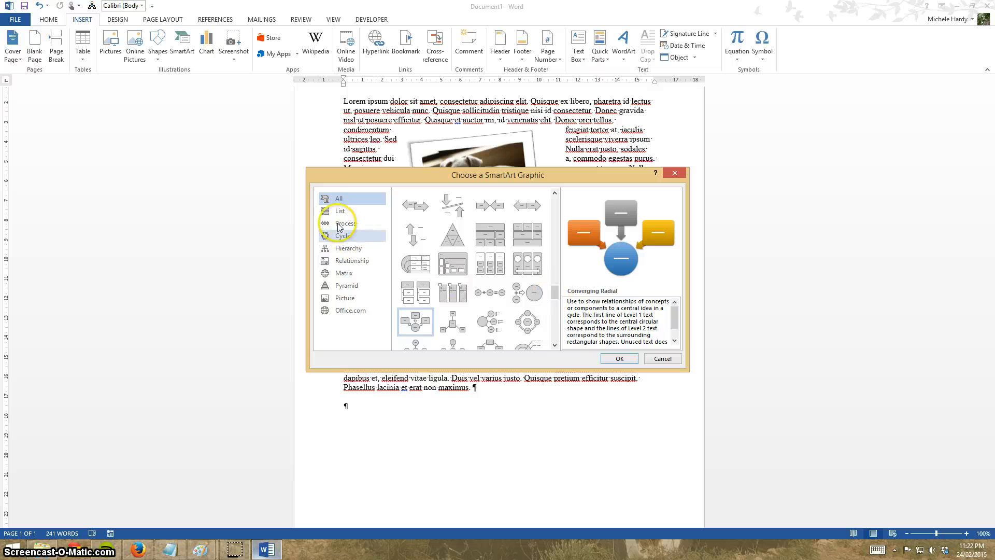
Step: Insert a Continuous Cycle SmartArt graphic from the Cycle category
{"action": "left_click", "coordinate": [346, 260]}
{"action": "left_click", "coordinate": [343, 250]}
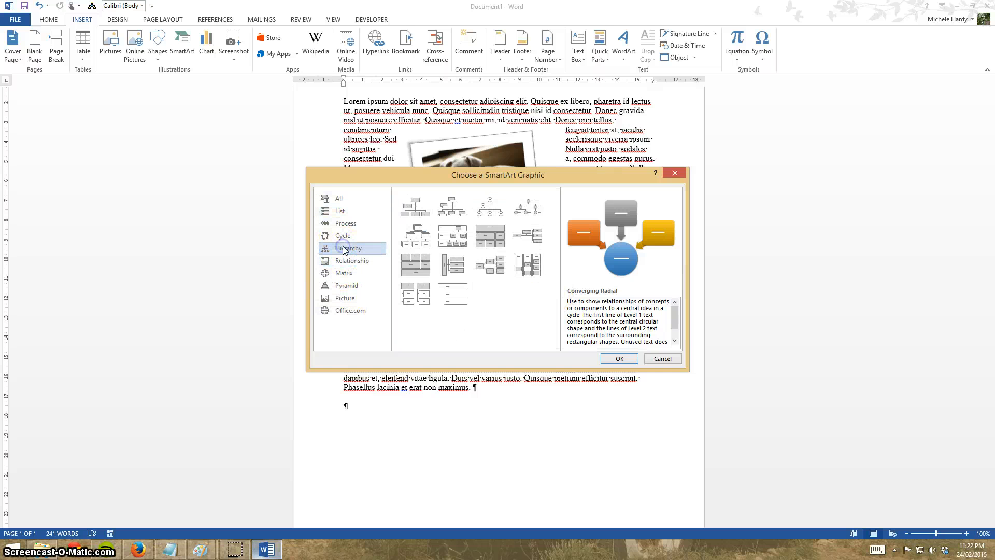
{"action": "left_click", "coordinate": [340, 239]}
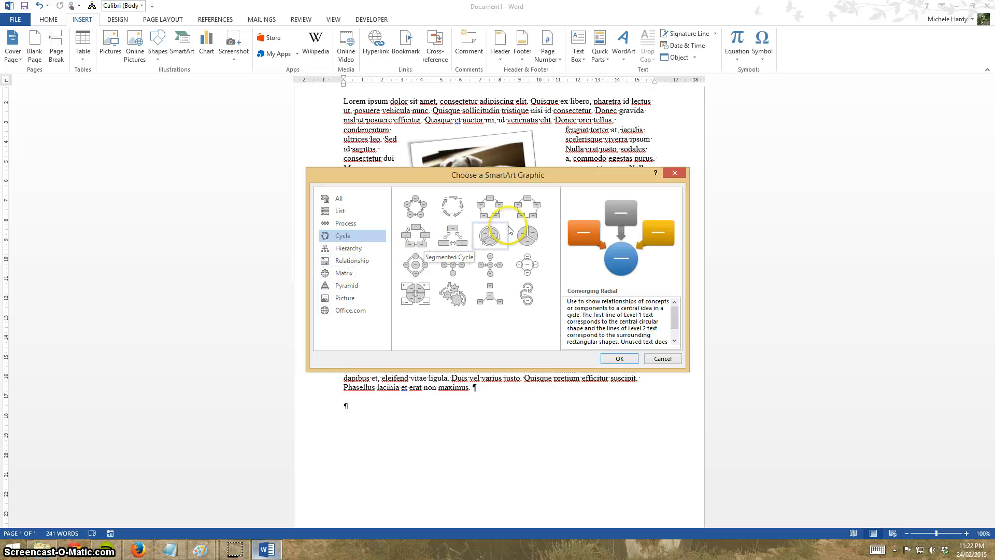
{"action": "left_click", "coordinate": [420, 238]}
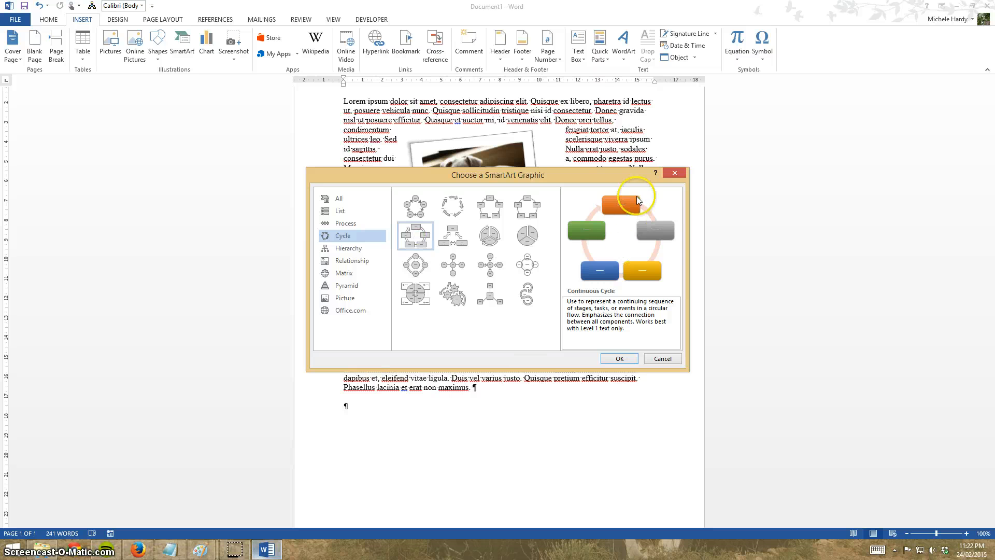
{"action": "left_click", "coordinate": [620, 364]}
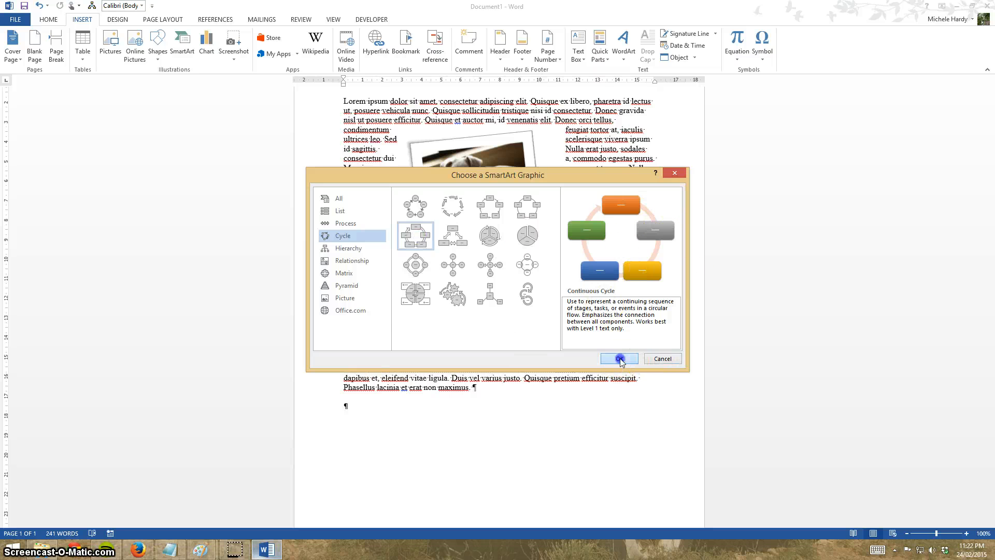
Step: Label the first two shapes of the cycle, clockwise from the top one, "Step 1" and "Step 2"
{"action": "scroll", "coordinate": [379, 370], "scroll_direction": "up", "scroll_amount": 7}
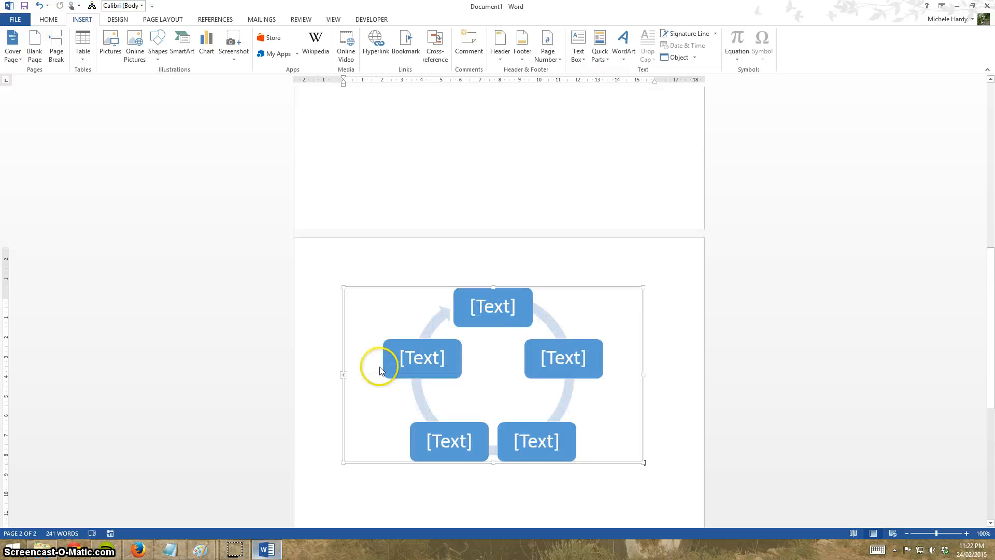
{"action": "scroll", "coordinate": [377, 369], "scroll_direction": "down", "scroll_amount": 6}
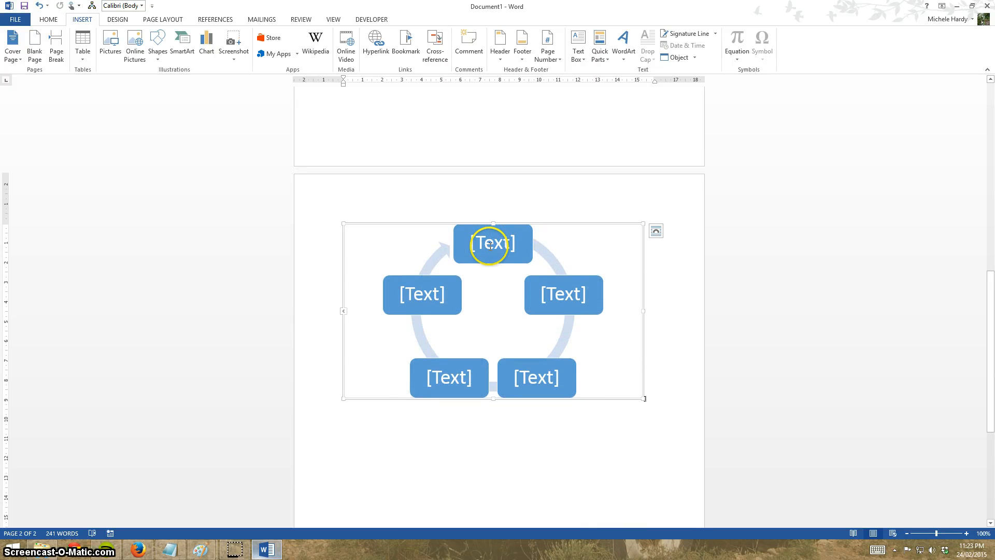
{"action": "left_click", "coordinate": [488, 245]}
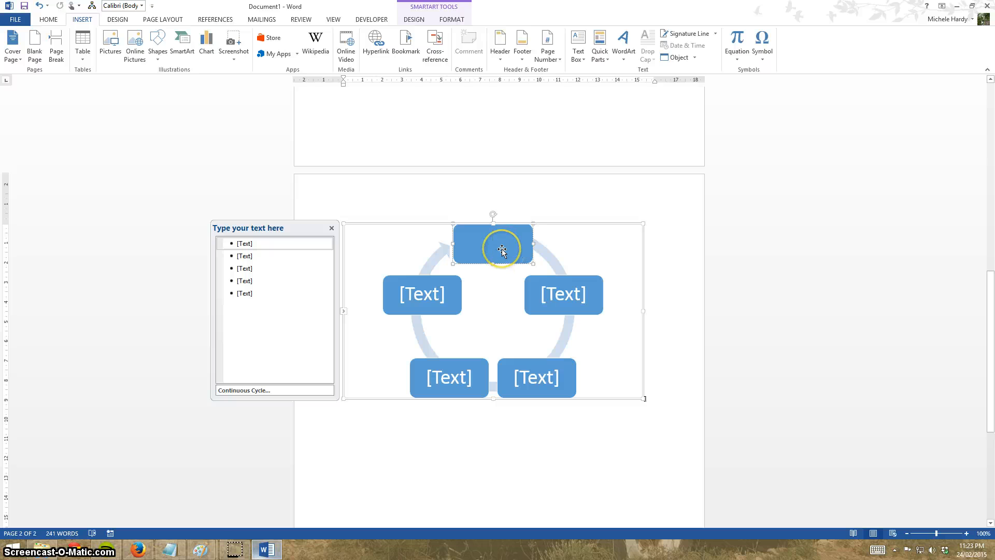
{"action": "type", "text": "Step"}
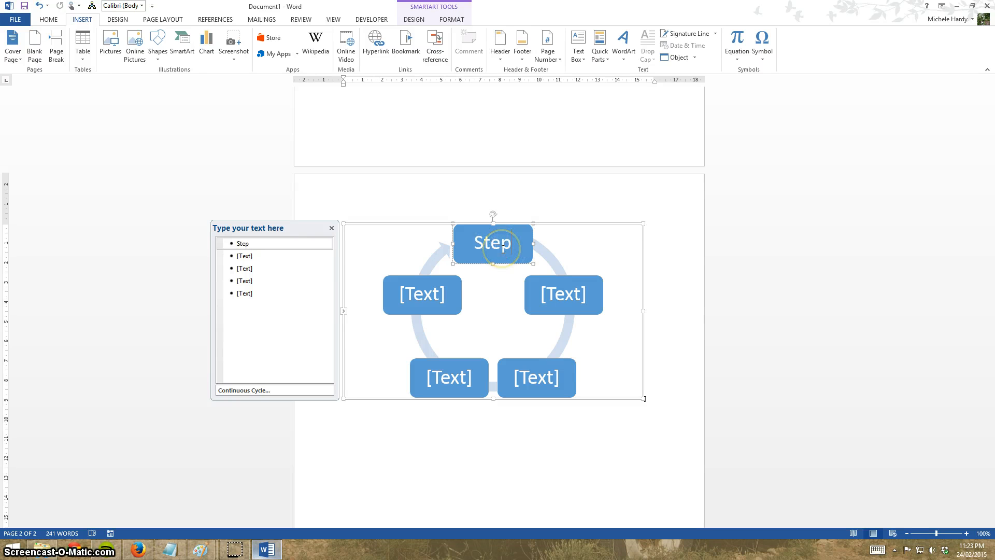
{"action": "type", "text": " 1"}
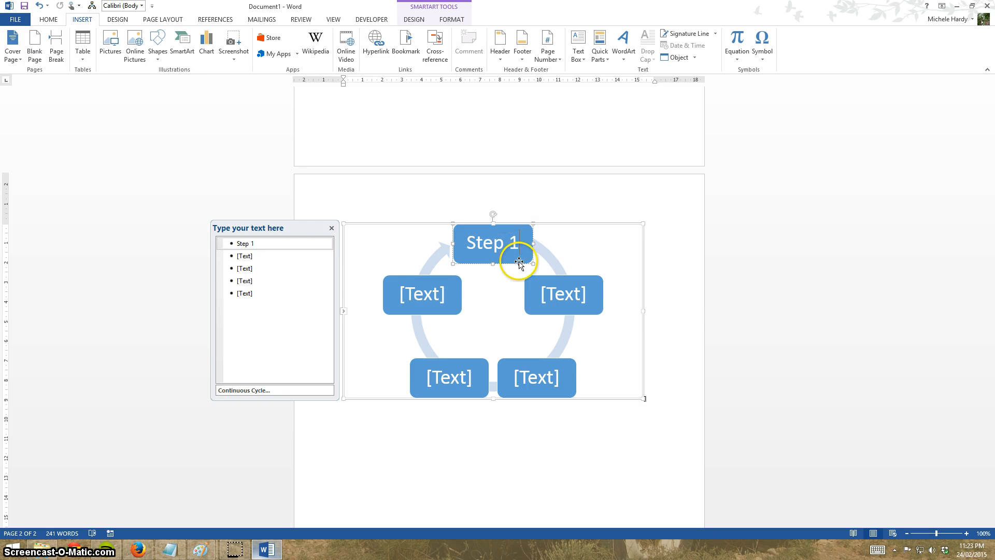
{"action": "left_click", "coordinate": [566, 305]}
{"action": "type", "text": "Step 2"}
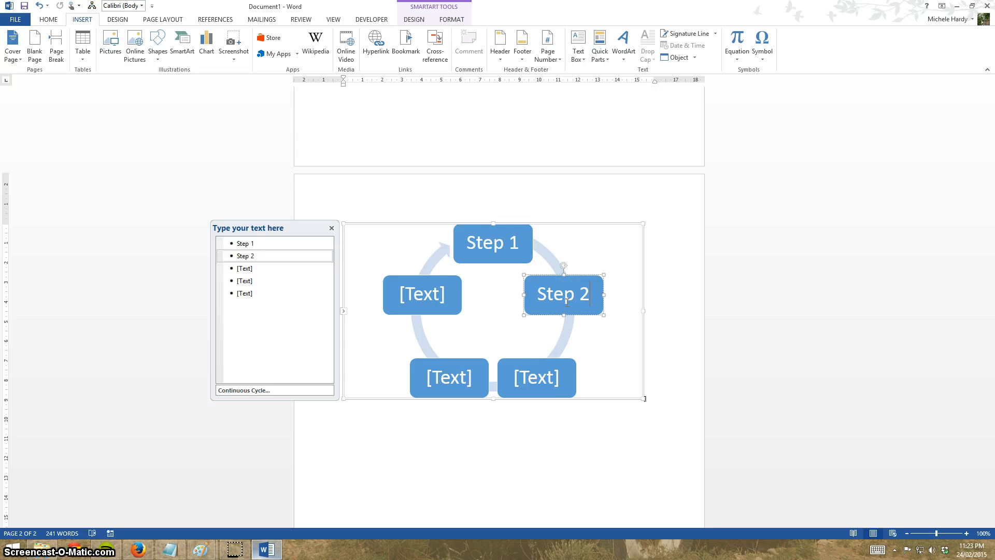
Step: Label the remaining three cycle shapes, continuing clockwise, "step 3", "step 4" and "step 5"
{"action": "left_click", "coordinate": [533, 376]}
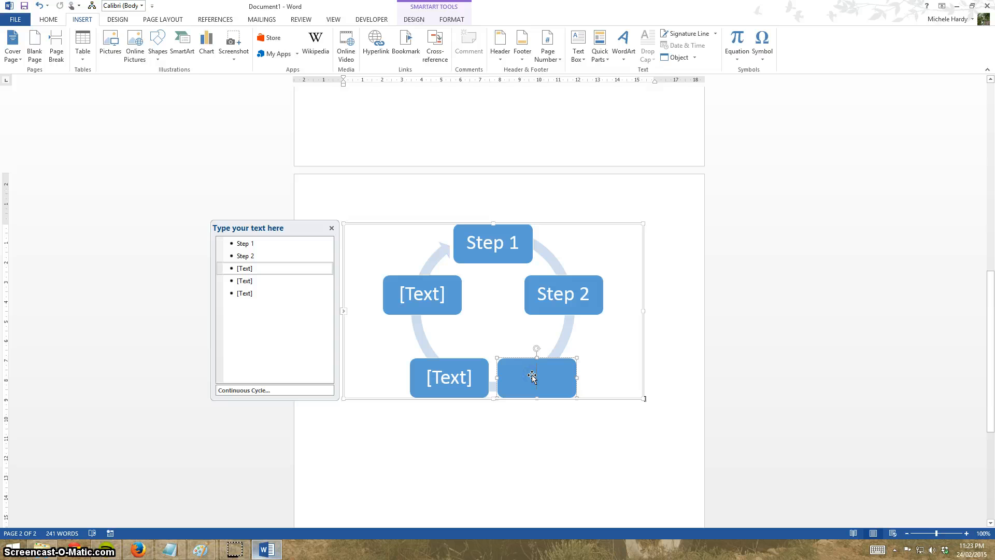
{"action": "type", "text": "step 3"}
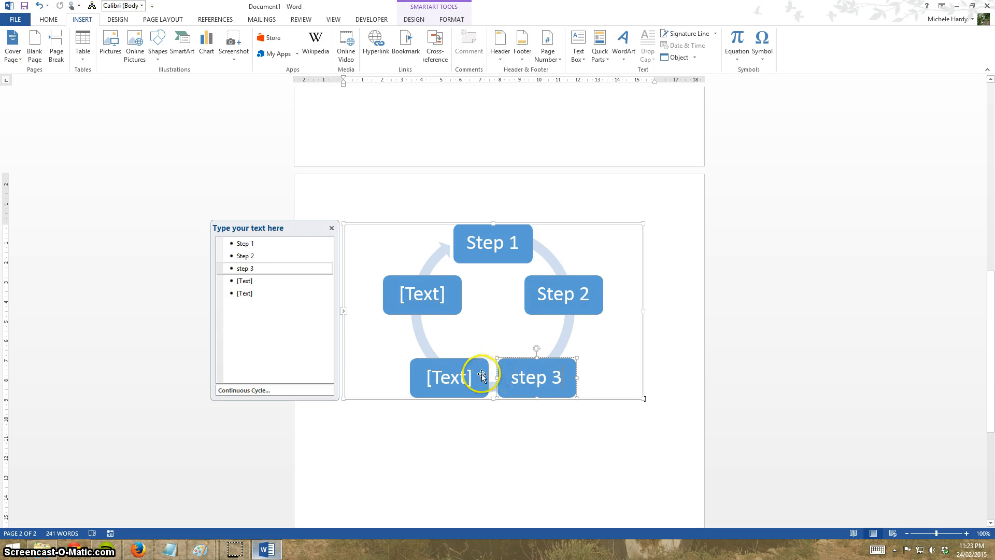
{"action": "left_click", "coordinate": [456, 372]}
{"action": "type", "text": "step 4"}
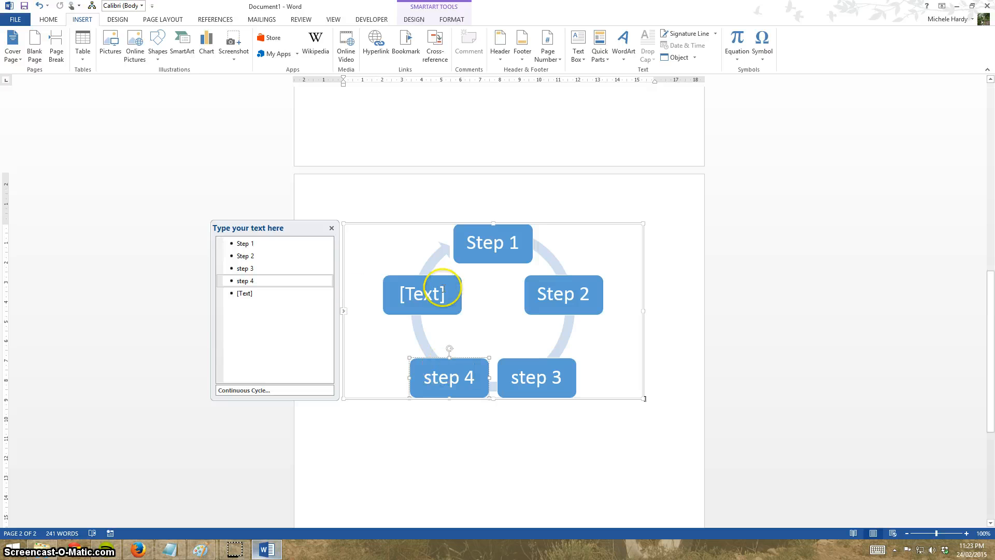
{"action": "left_click", "coordinate": [424, 291]}
{"action": "type", "text": "ste"}
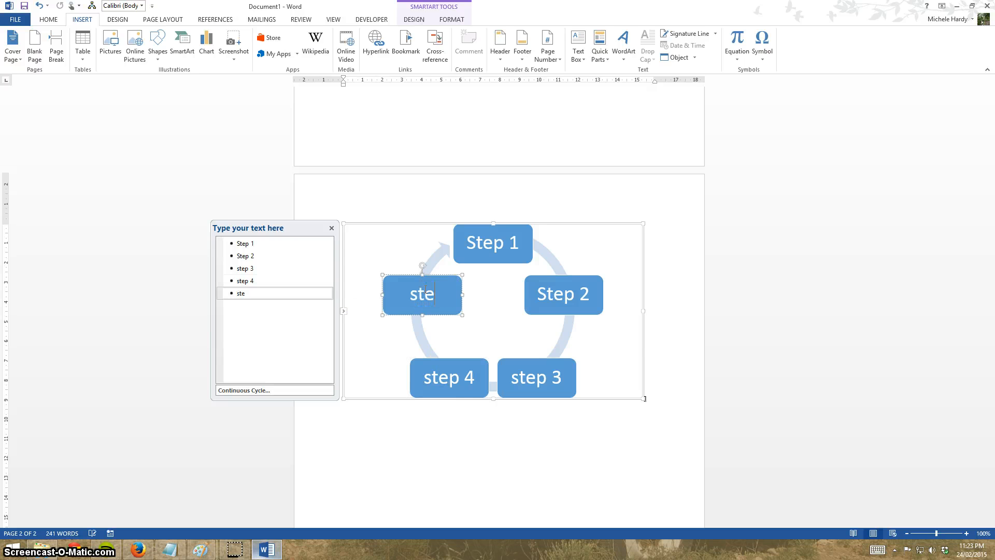
{"action": "type", "text": "p 5"}
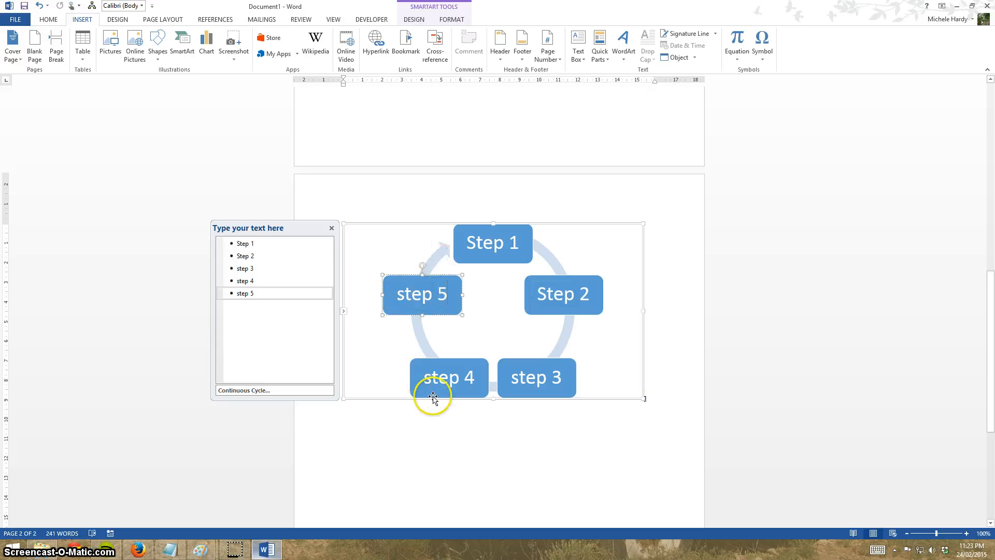
Step: Add a sixth shape labelled "step 6" after "step 5" through the SmartArt text list, and close that list
{"action": "left_click", "coordinate": [267, 294]}
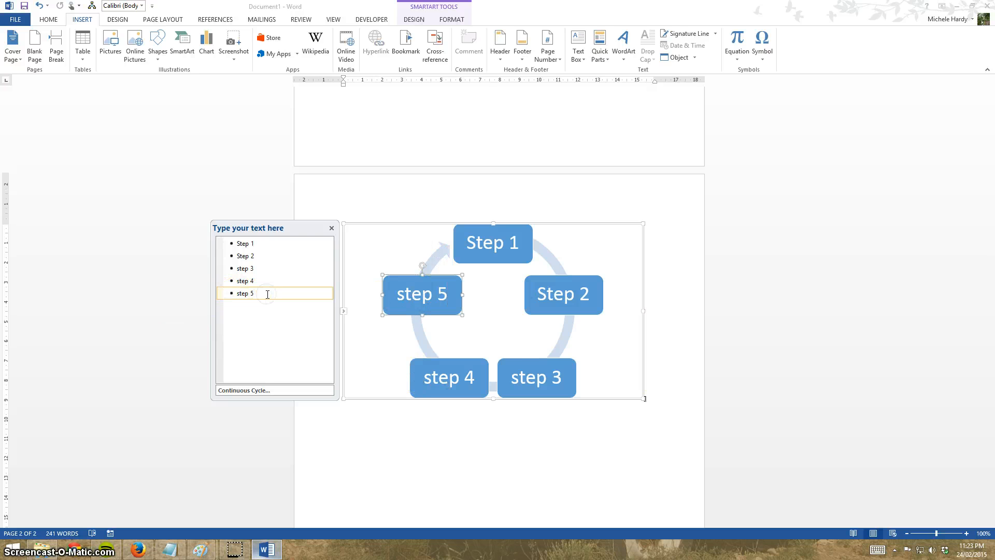
{"action": "key", "text": "Return"}
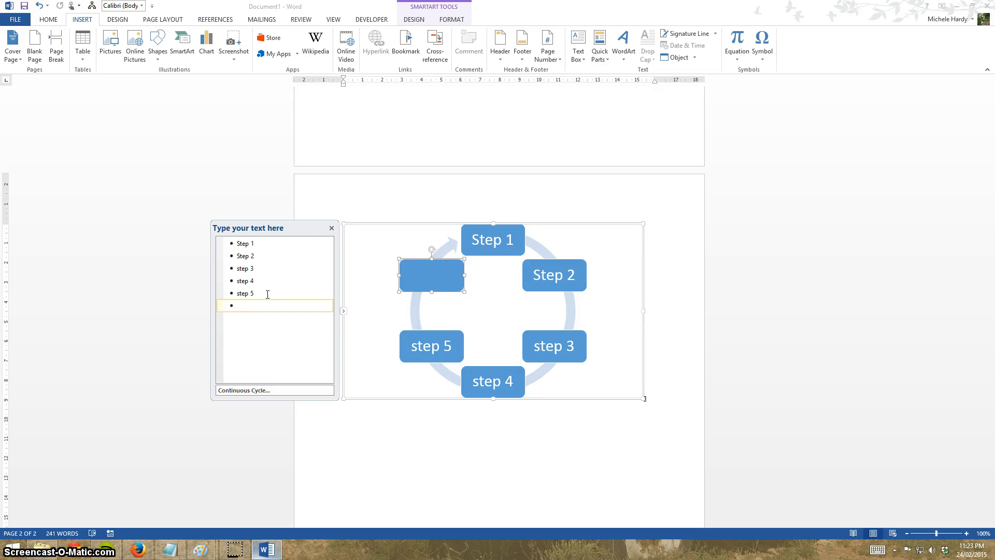
{"action": "type", "text": "step 6"}
{"action": "left_click", "coordinate": [332, 228]}
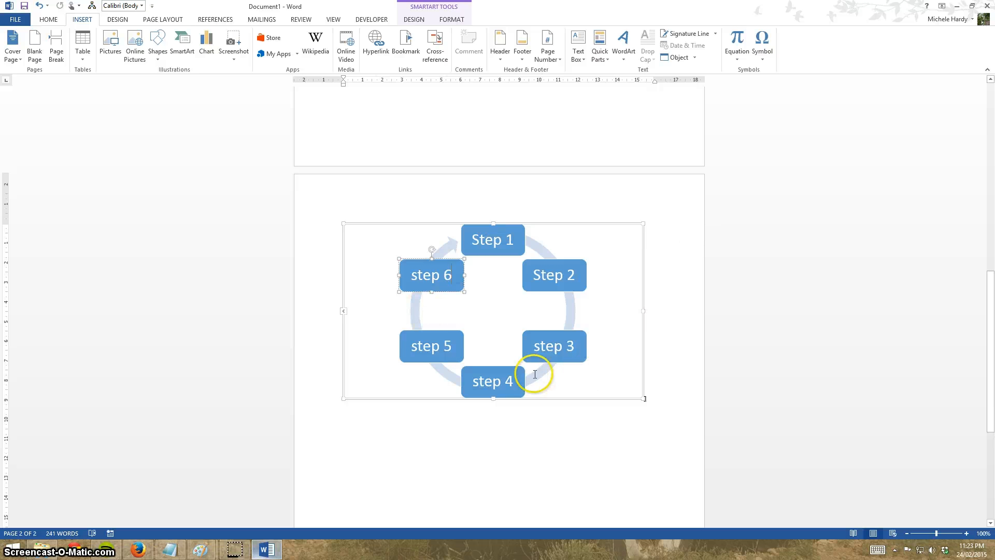
Step: Change the cycle graphic's colours to the first Colorful option
{"action": "left_click", "coordinate": [413, 20]}
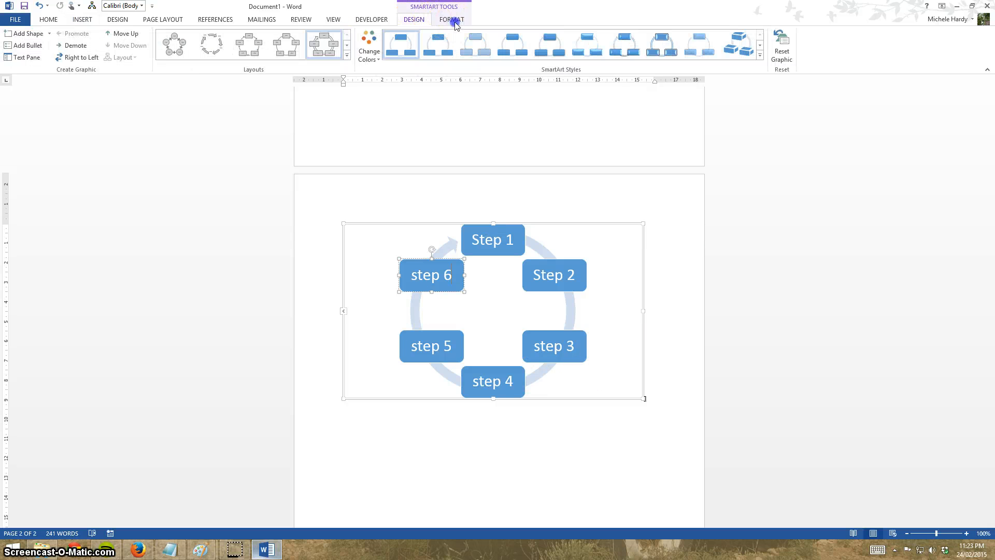
{"action": "left_click", "coordinate": [452, 20]}
{"action": "left_click", "coordinate": [414, 19]}
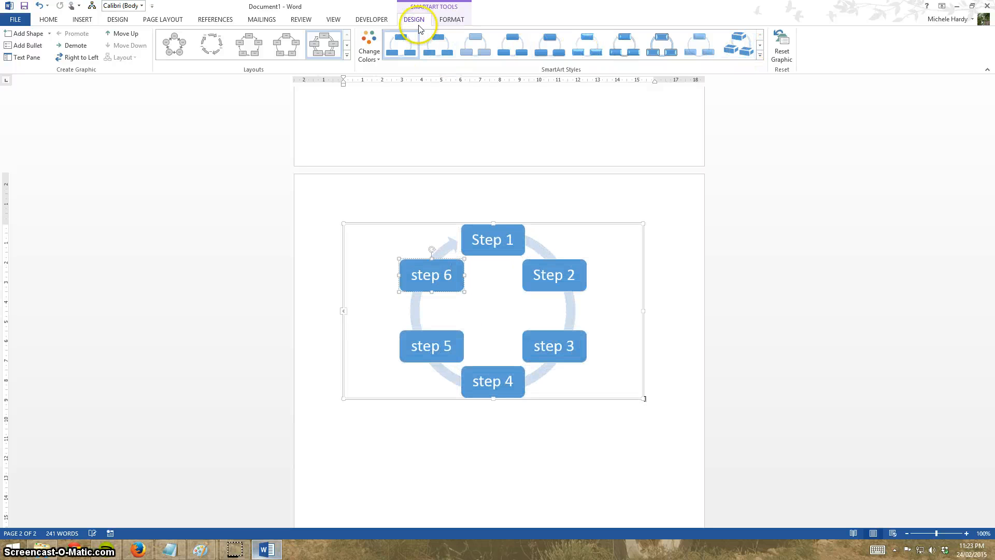
{"action": "left_click", "coordinate": [371, 55]}
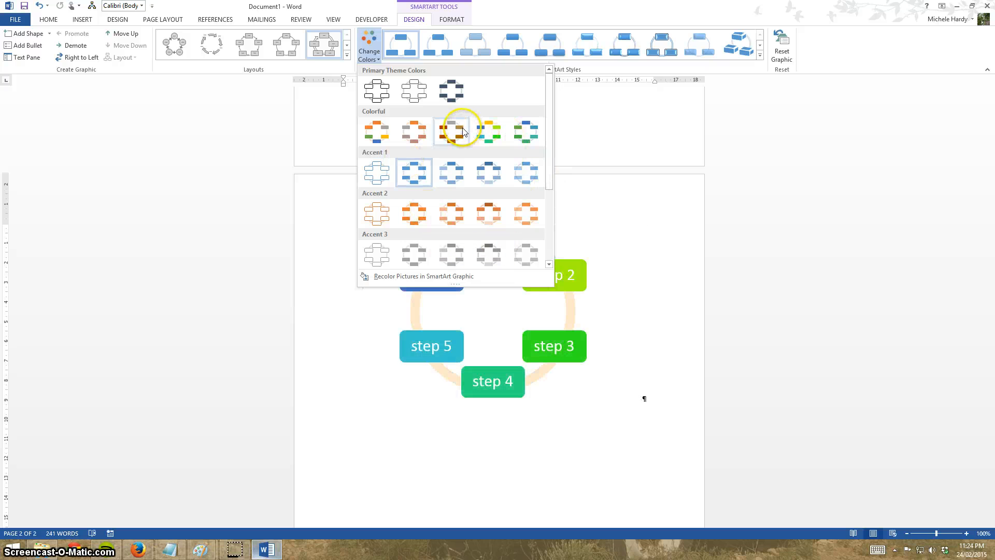
{"action": "left_click", "coordinate": [381, 136]}
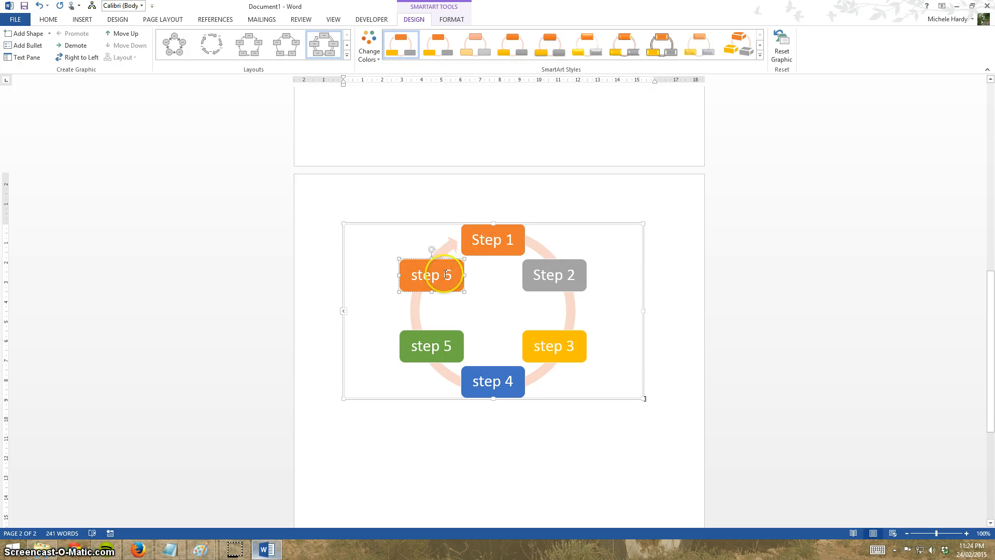
{"action": "left_click", "coordinate": [408, 293]}
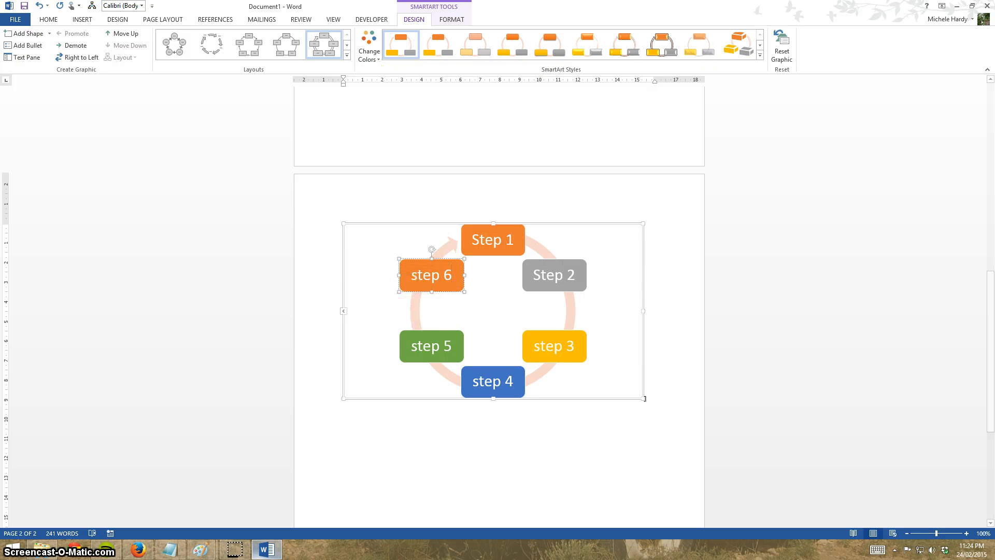